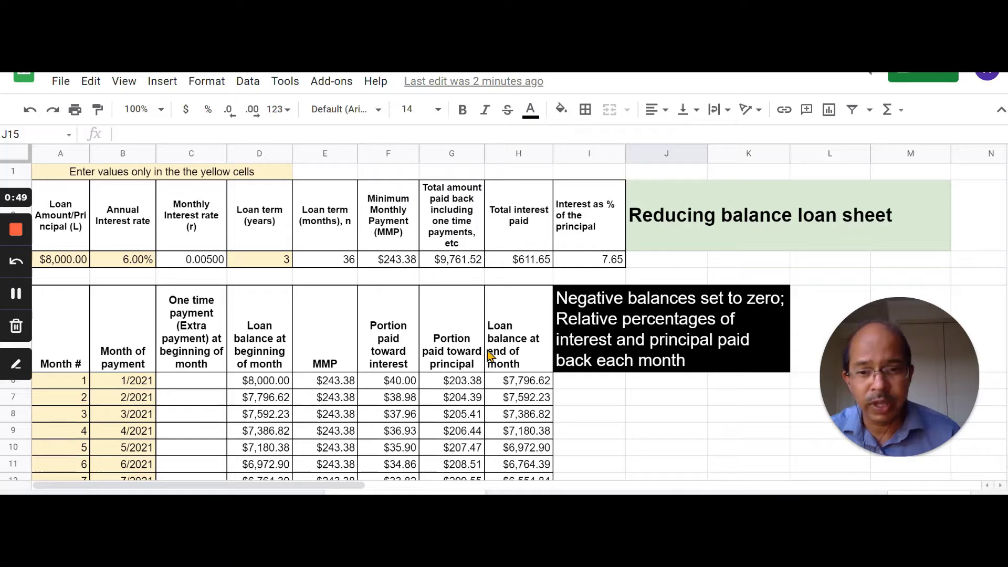
Step: Clear the one-time payment for month 8 (8/2021) in the loan schedule
scroll(347, 417, "down", 4)
scroll(351, 415, "up", 4)
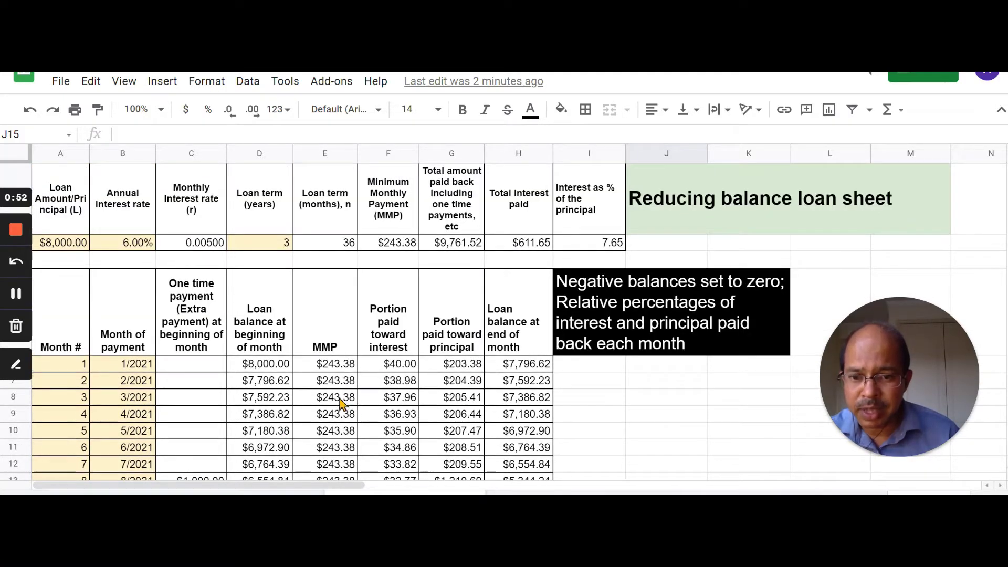
scroll(340, 403, "down", 3)
scroll(340, 407, "down", 8)
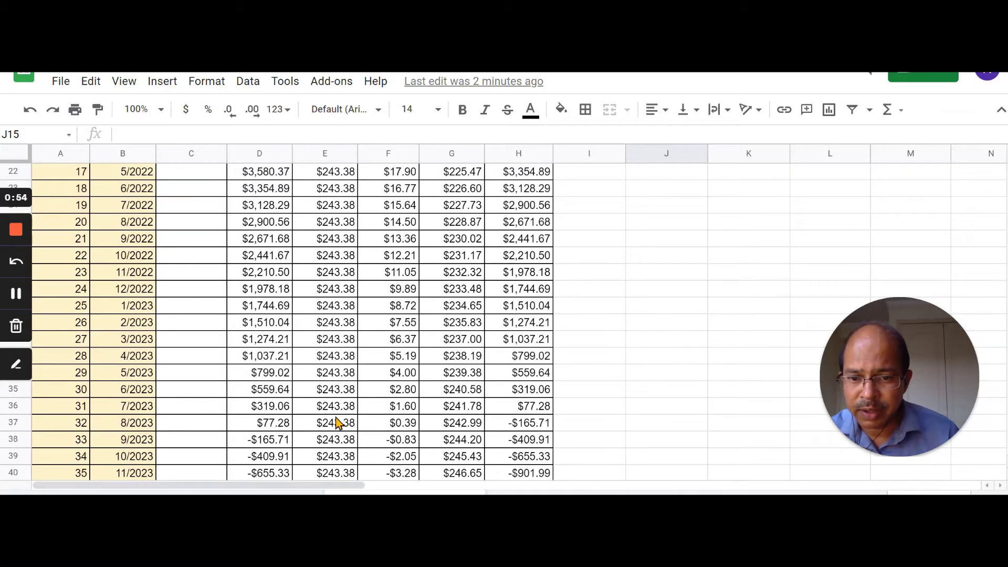
scroll(343, 370, "up", 8)
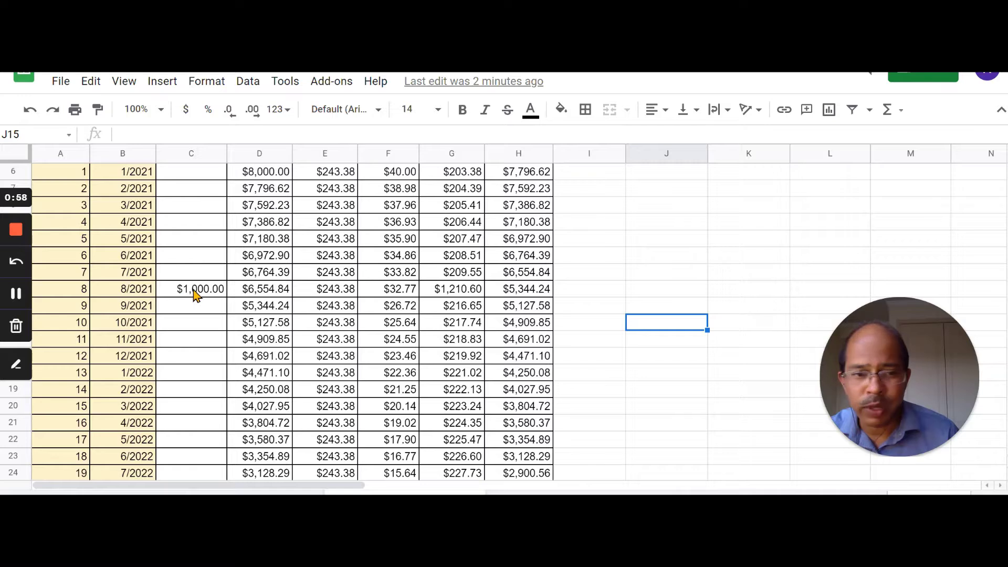
left_click(197, 292)
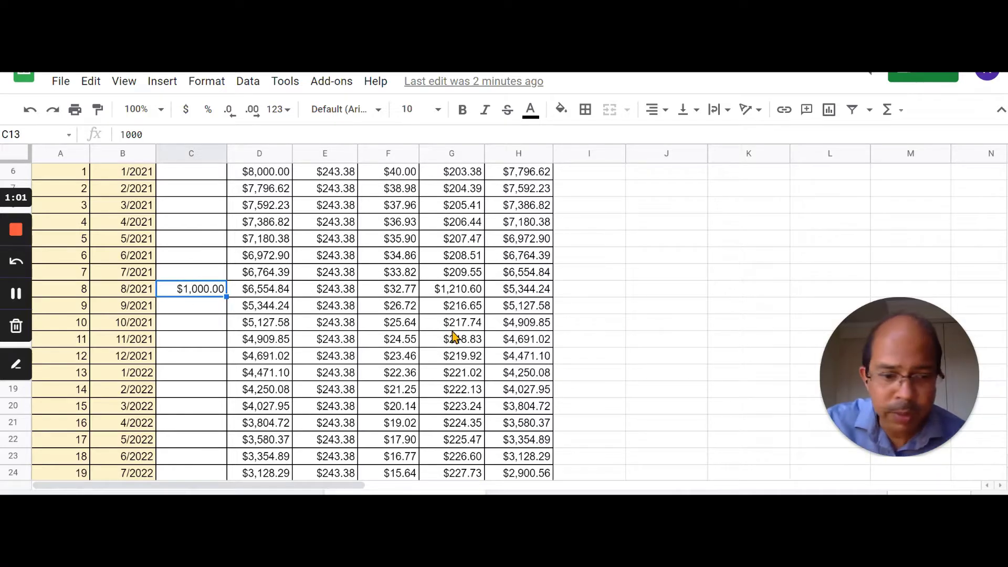
key("Delete")
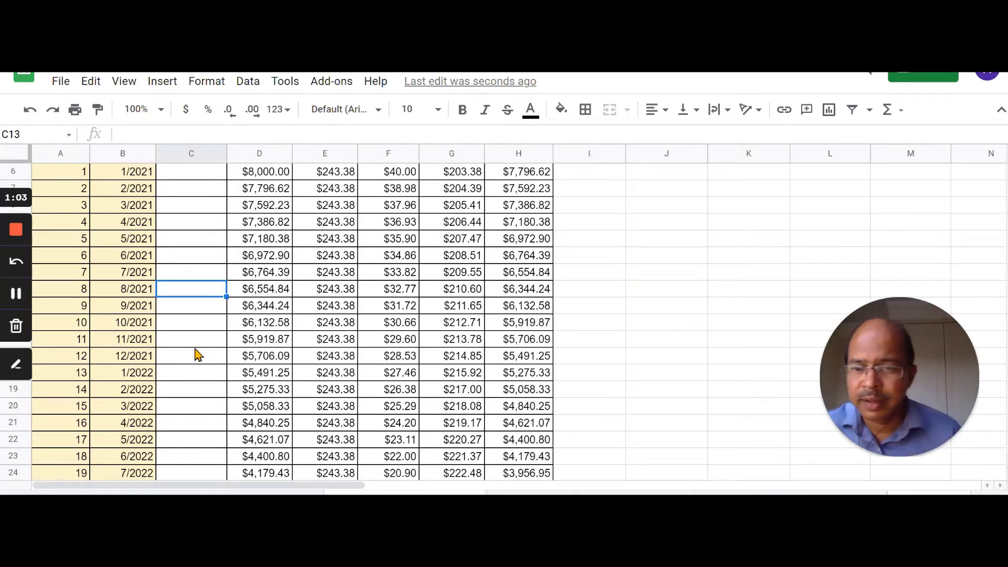
left_click(198, 342)
Step: Inspect the month 36 end balance and the month 1 formulas for the interest portion and beginning balance
scroll(325, 316, "down", 3)
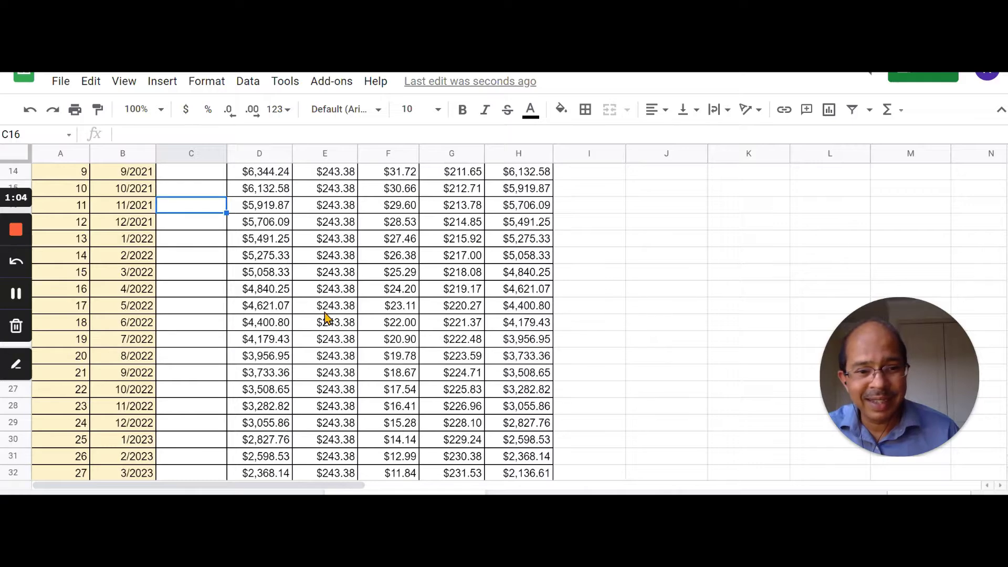
scroll(326, 316, "down", 5)
left_click(548, 358)
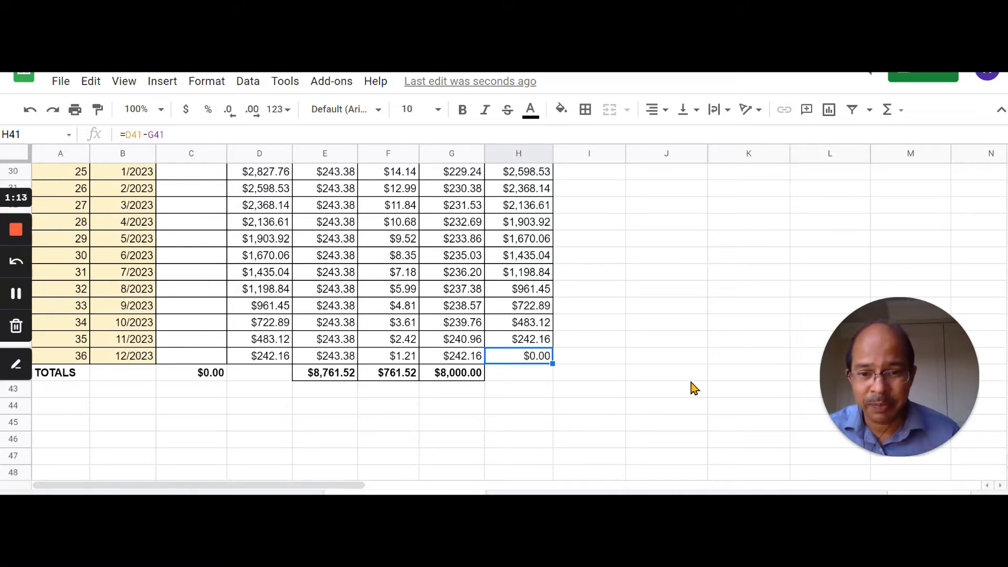
scroll(625, 363, "up", 12)
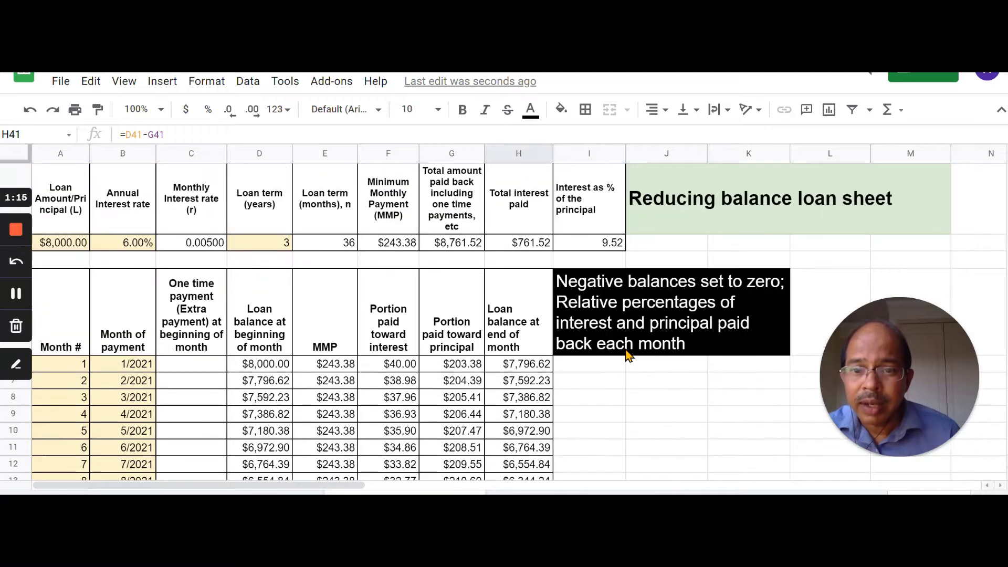
left_click(401, 369)
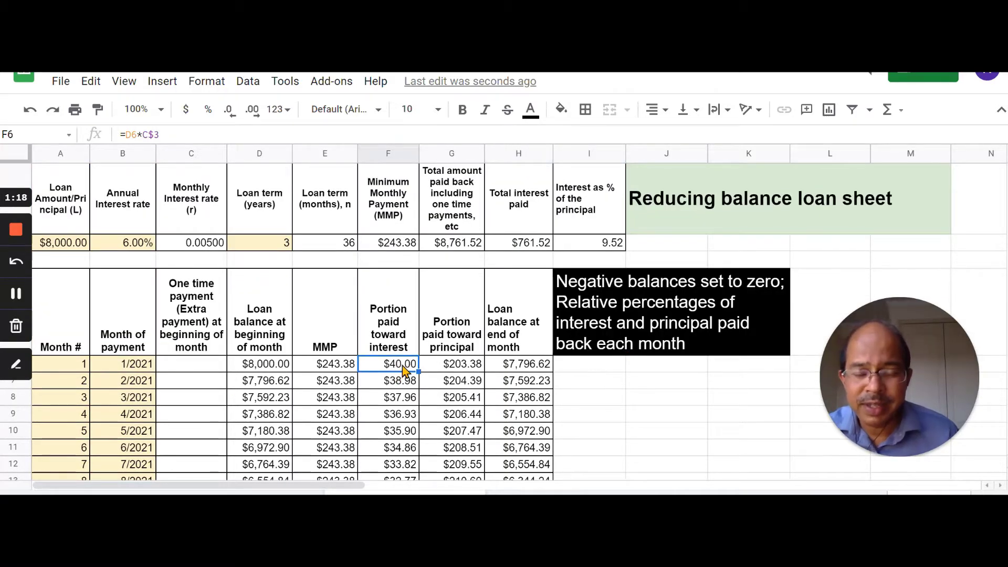
left_click(265, 367)
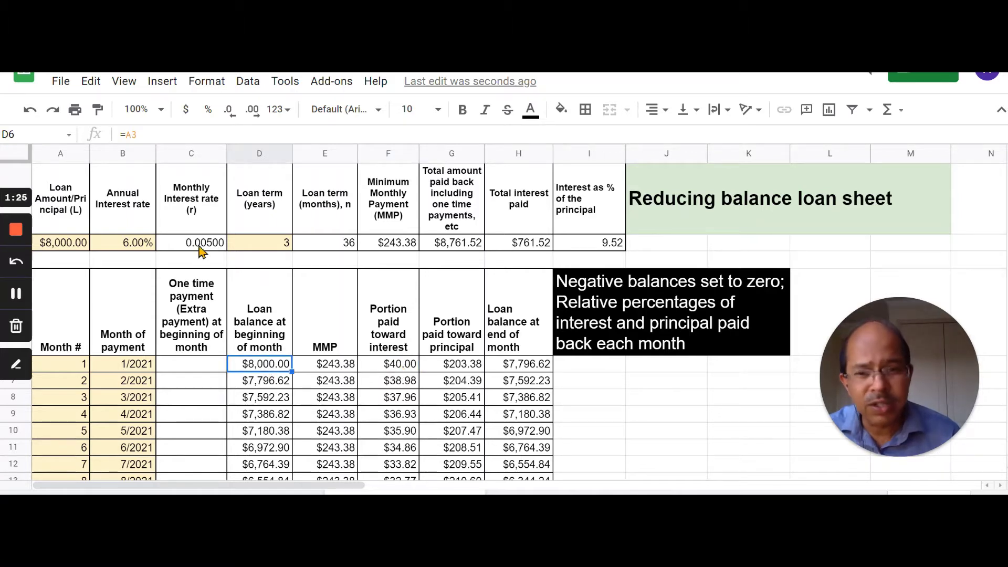
left_click(390, 370)
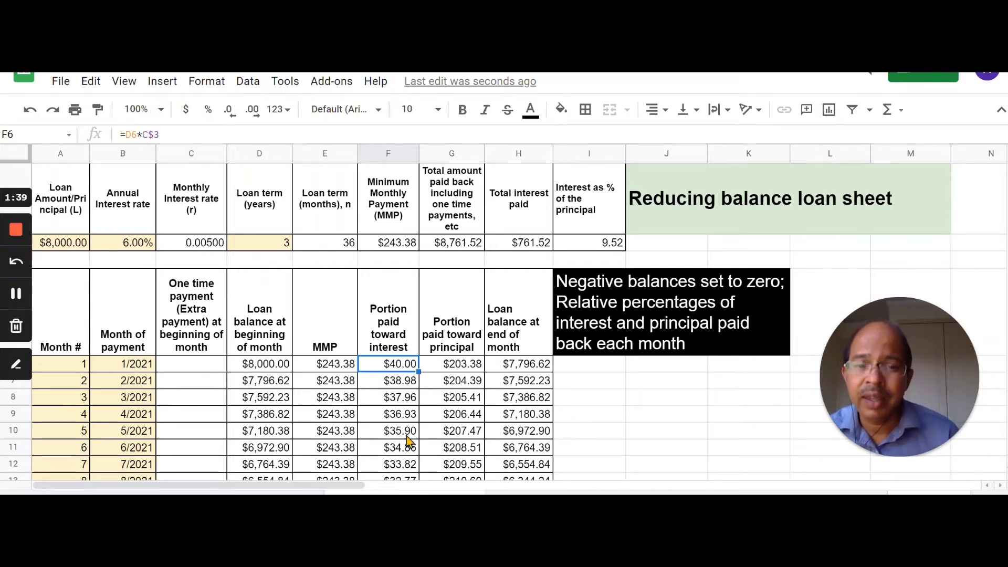
Step: Enter a one-time payment of 1000 for month 8 (8/2021) in cell C13
scroll(207, 419, "down", 4)
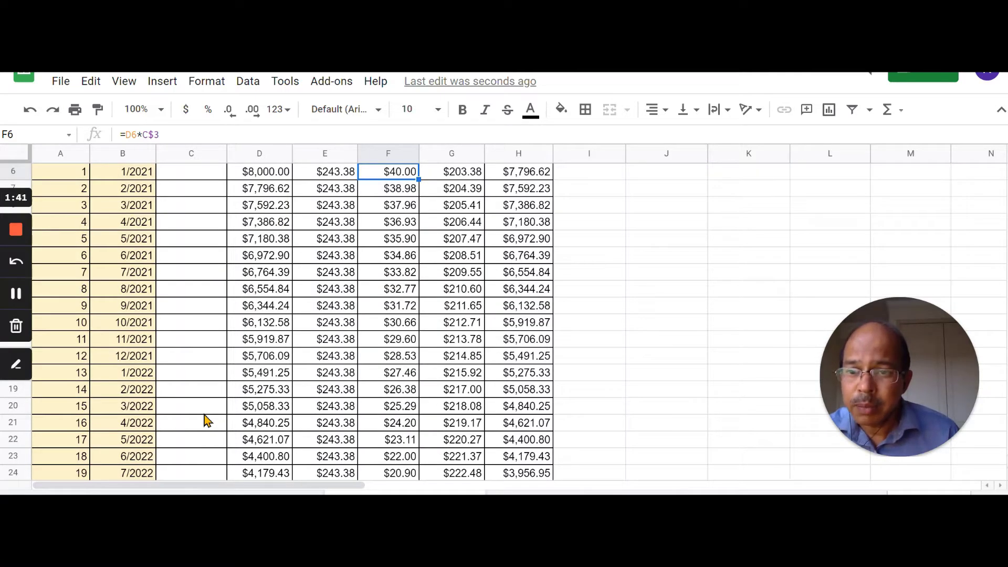
left_click(198, 293)
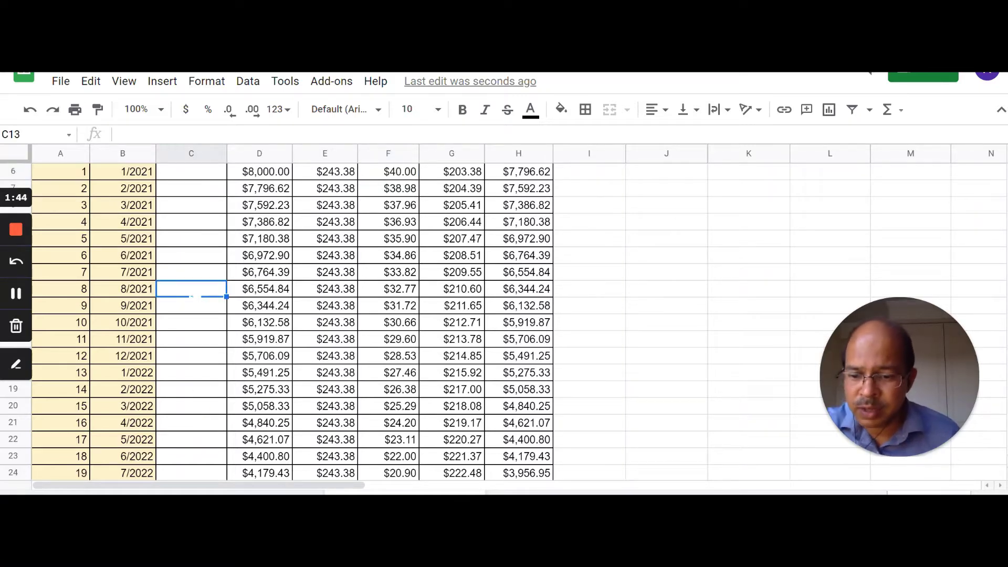
type("1000")
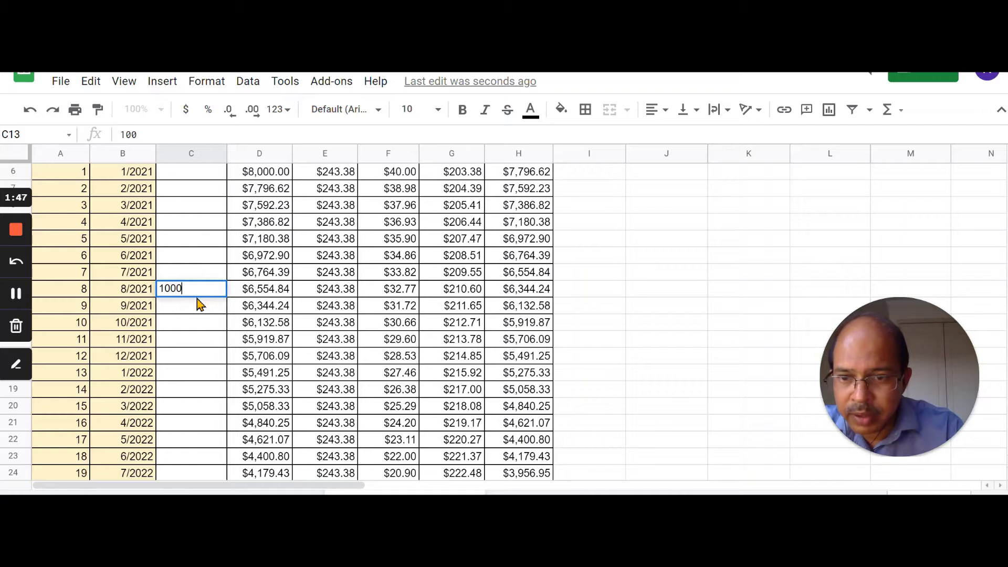
left_click(206, 357)
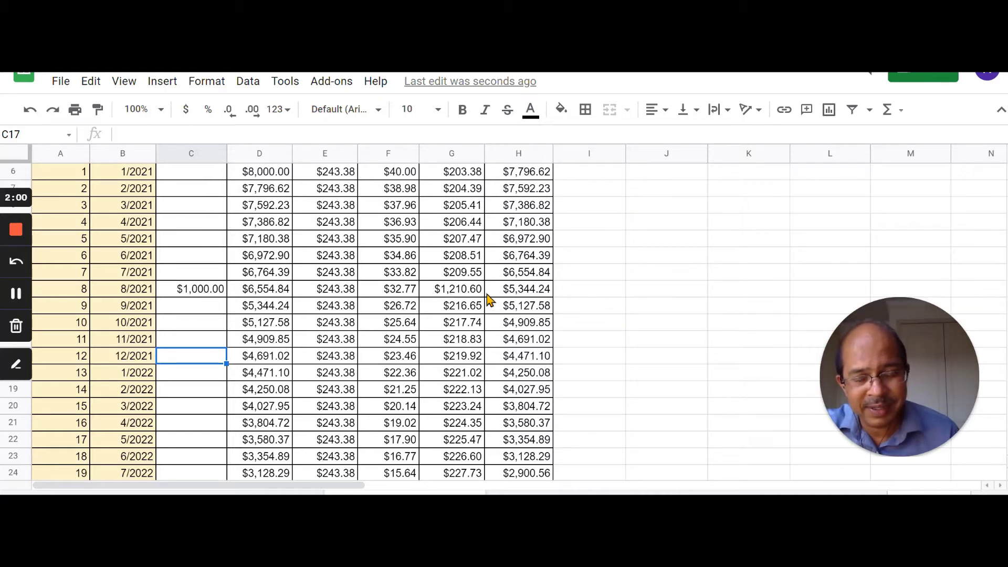
Step: Turn the month 32 MMP formula in E37 into an IF formula with the condition d37<F$3
scroll(494, 325, "down", 3)
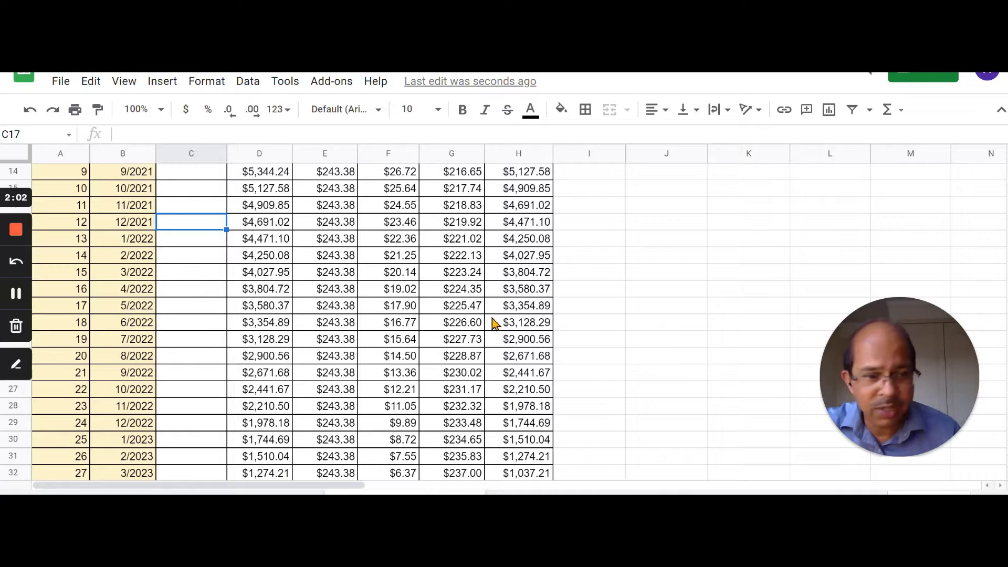
scroll(493, 322, "down", 6)
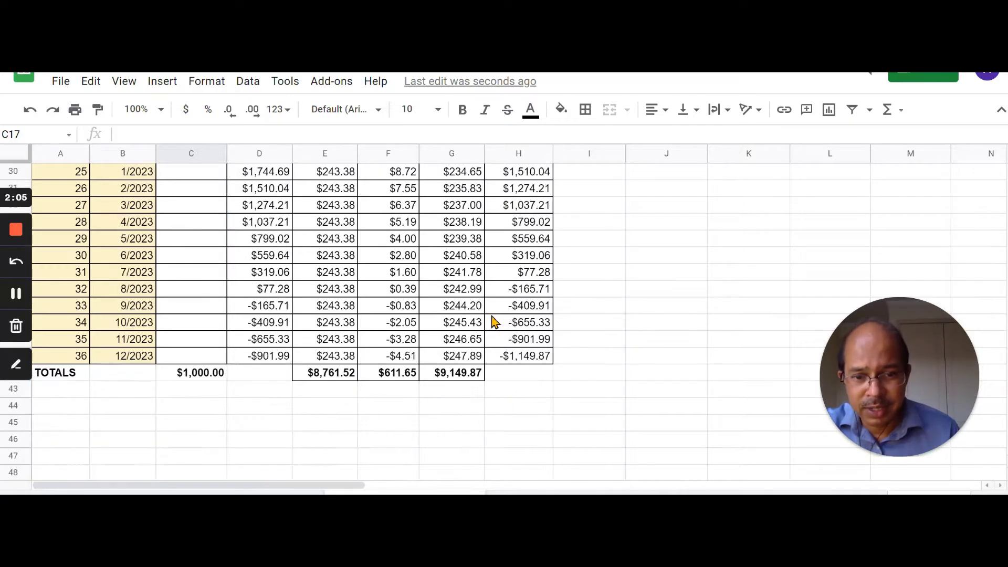
scroll(493, 322, "up", 3)
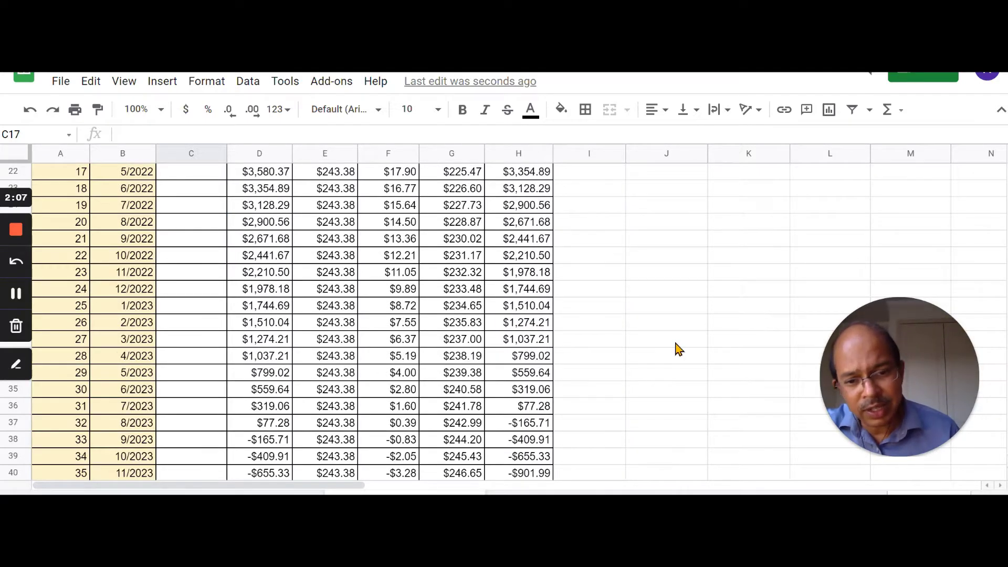
scroll(677, 349, "down", 3)
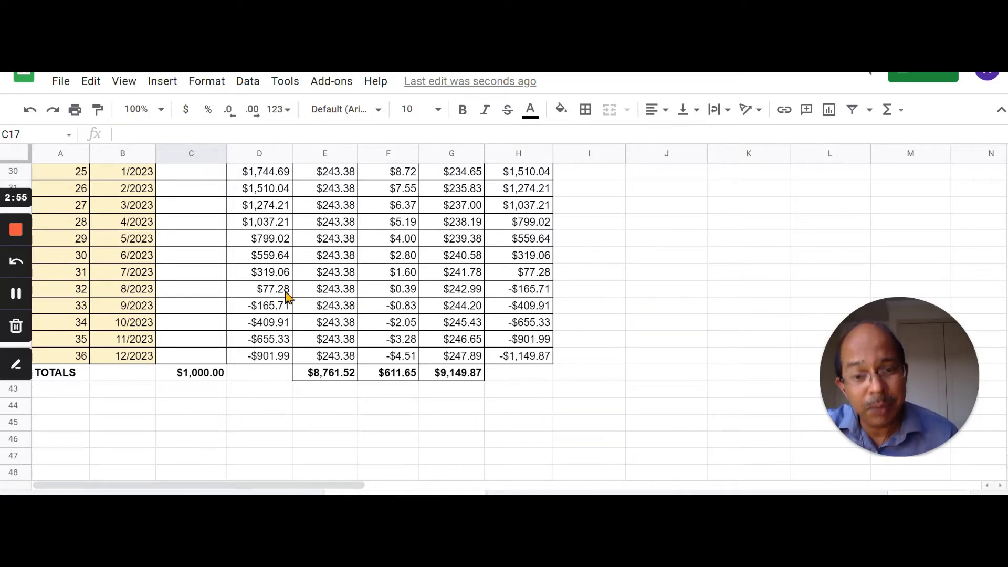
left_click(335, 291)
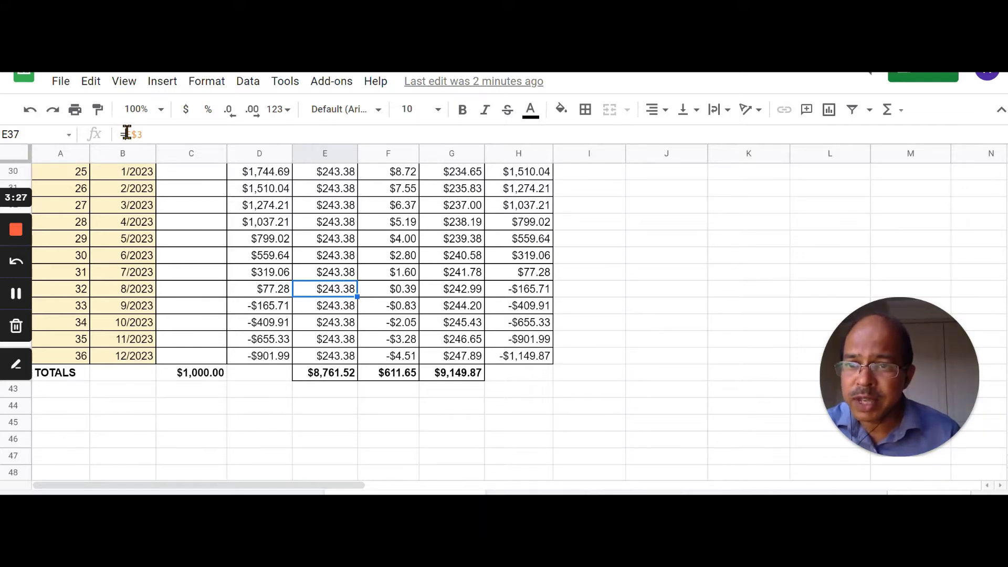
key("F2")
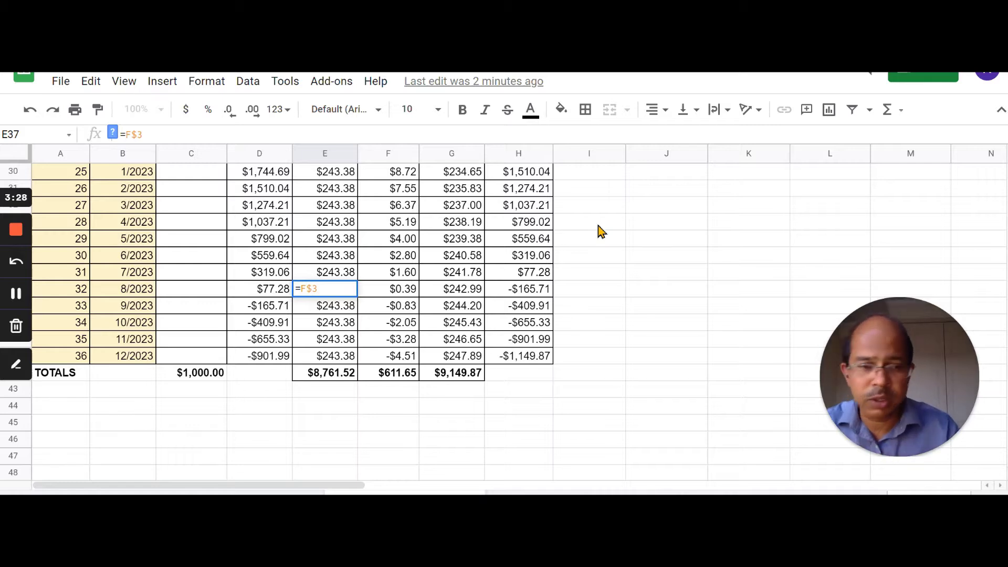
type("if(")
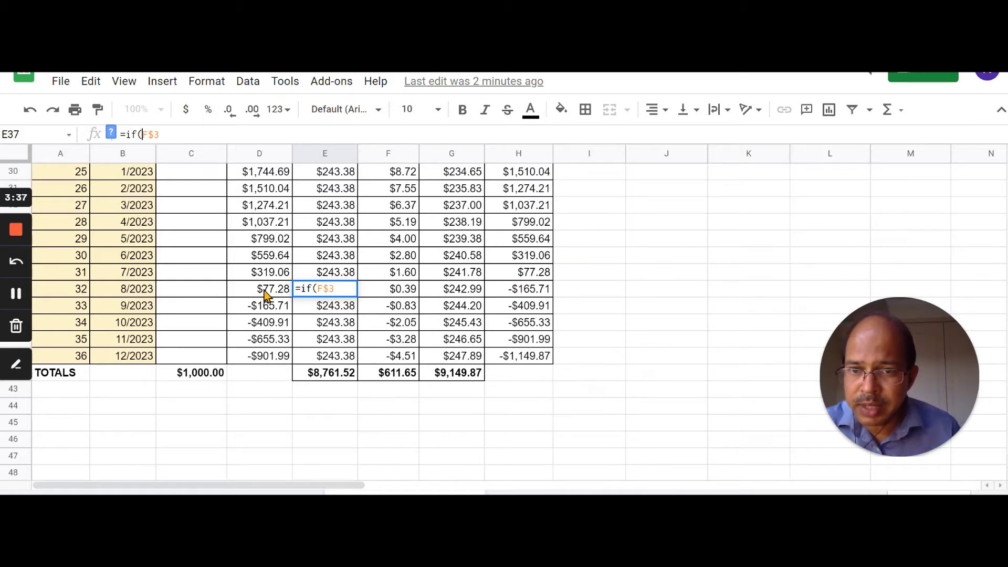
type("d37")
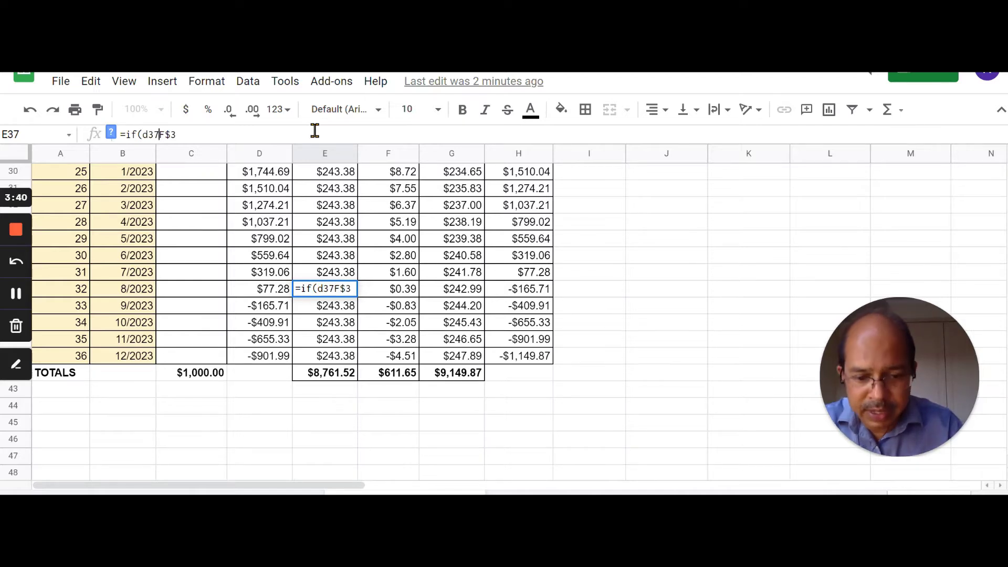
type("<")
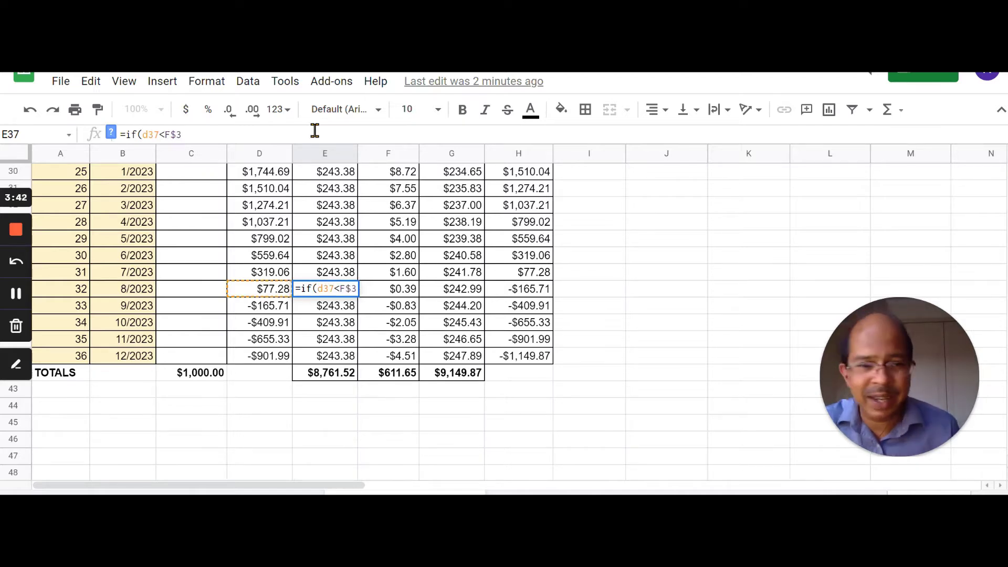
left_click(198, 133)
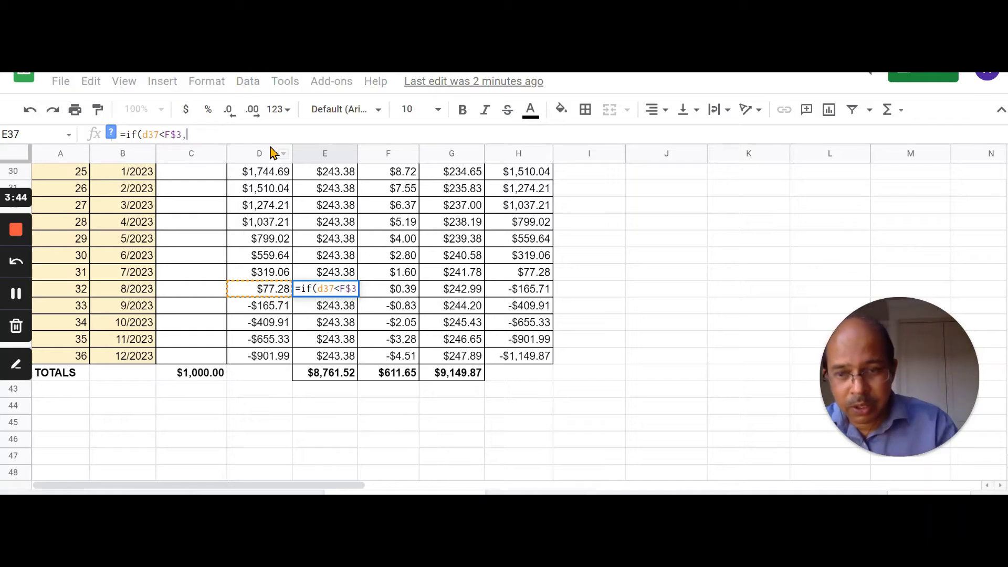
type(",")
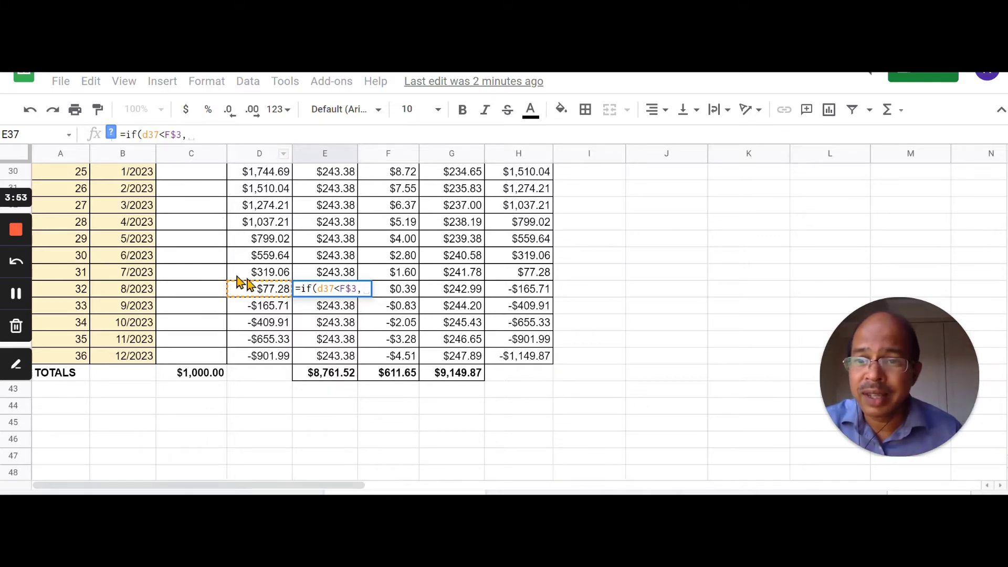
Step: Add d37+d37*c$3 as the value-if-true argument of the month 32 MMP IF formula in E37
left_click(230, 135)
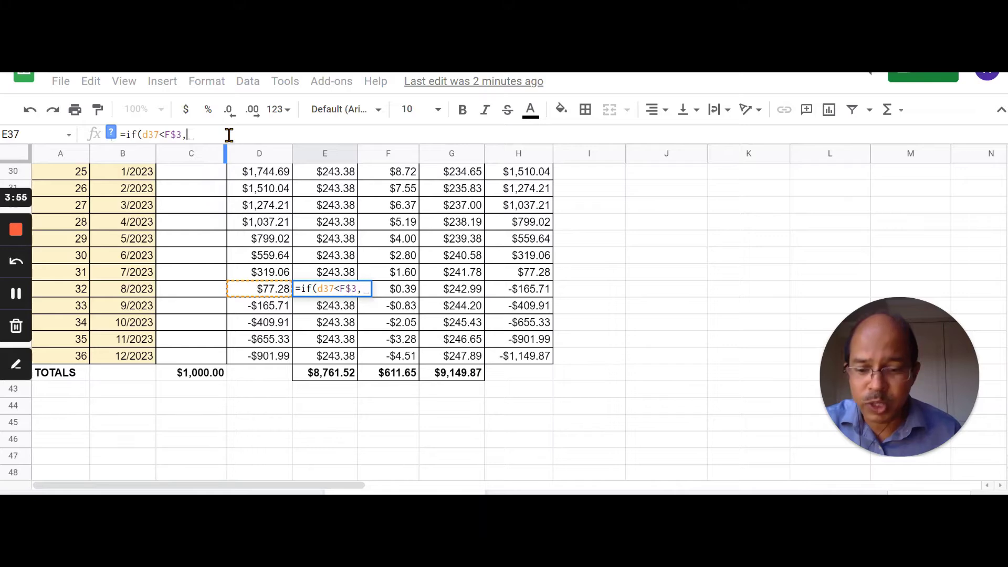
type("d37")
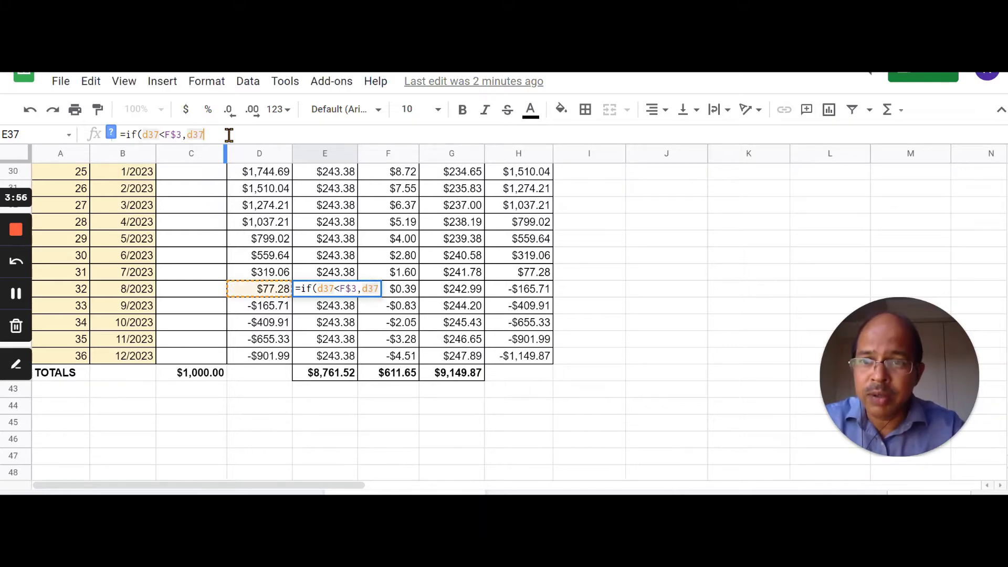
type("+")
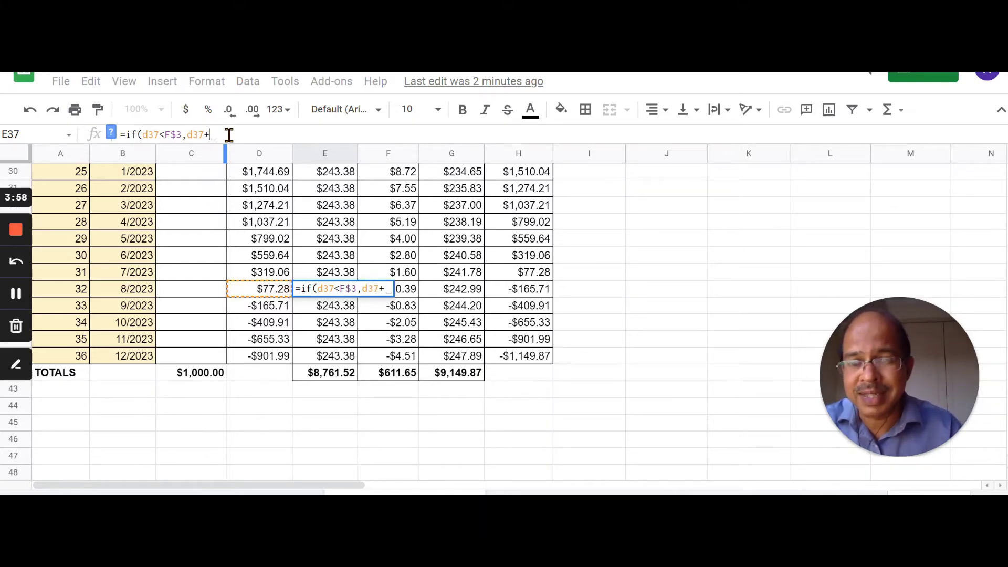
type("d37")
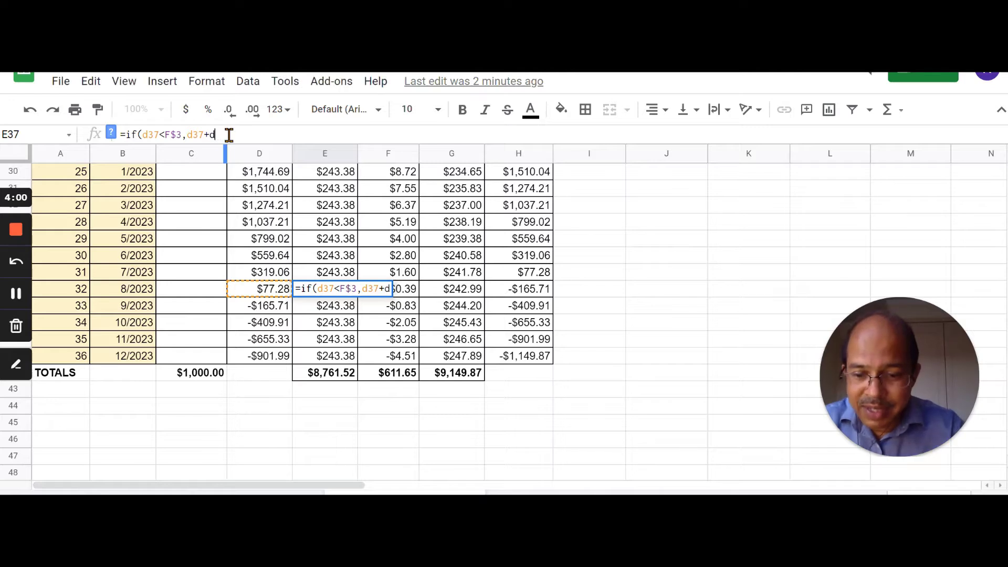
type("*")
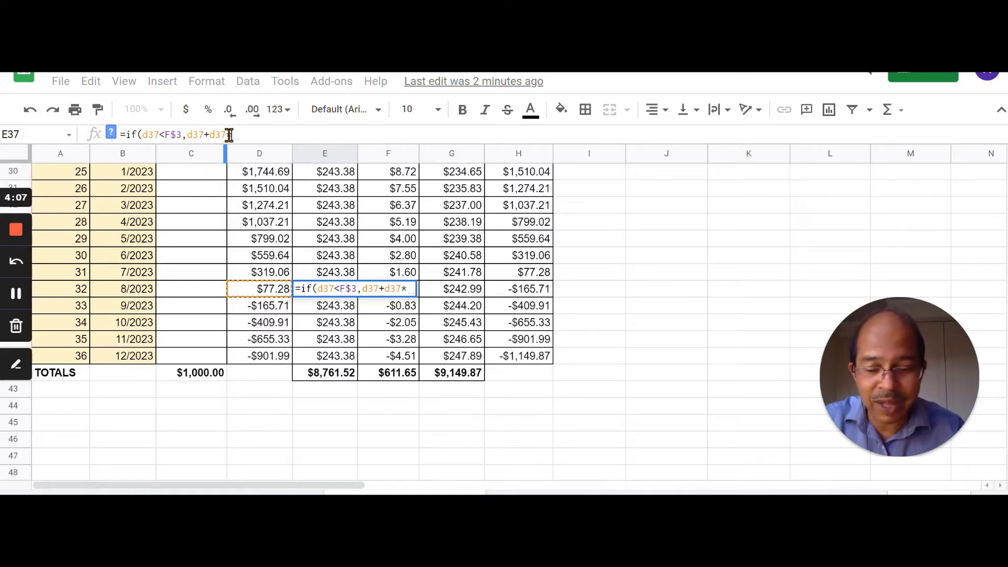
type("c$3")
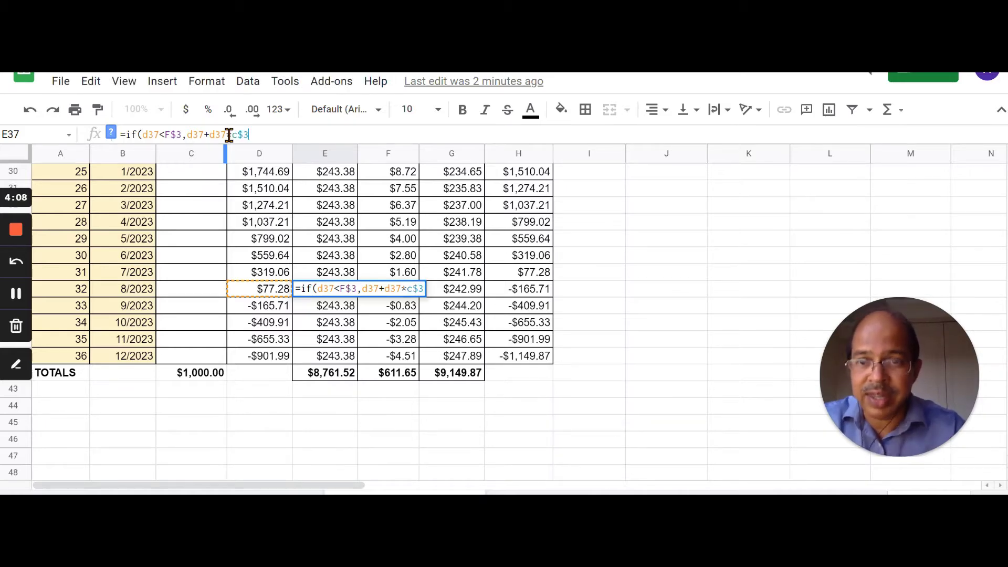
type(",")
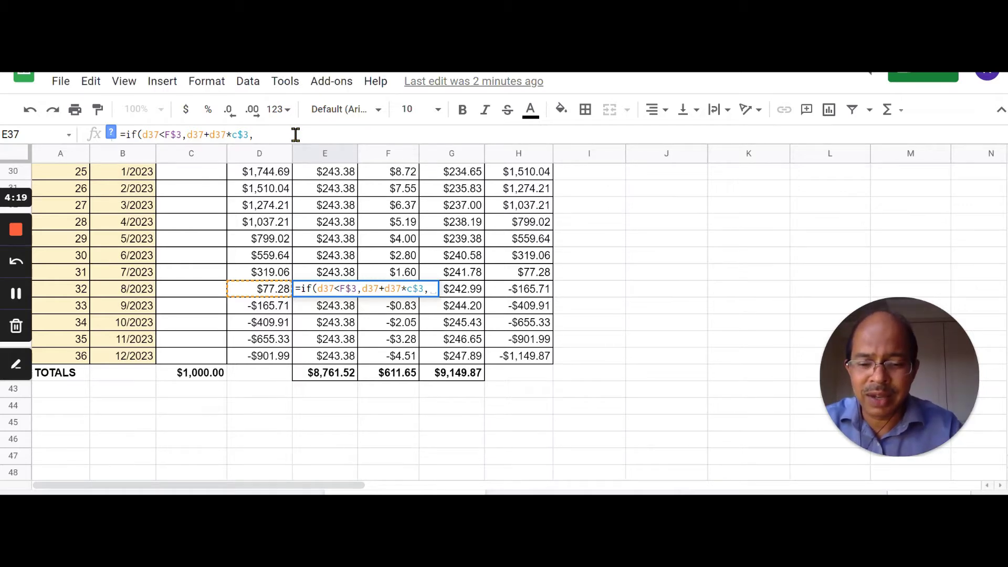
Step: Finish the IF formula in E37 with f$3 as the value-if-false argument and enter it
type("f")
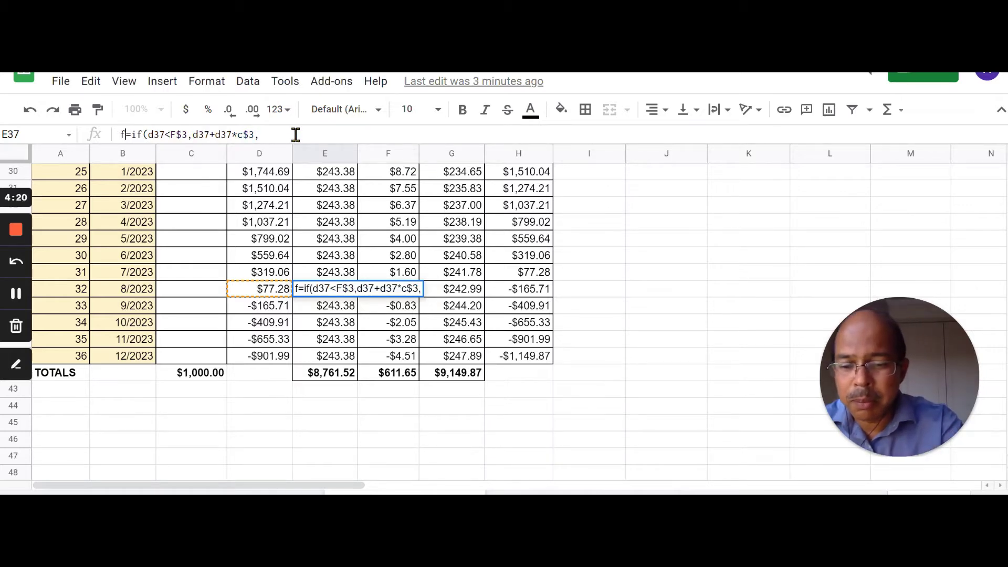
type("#")
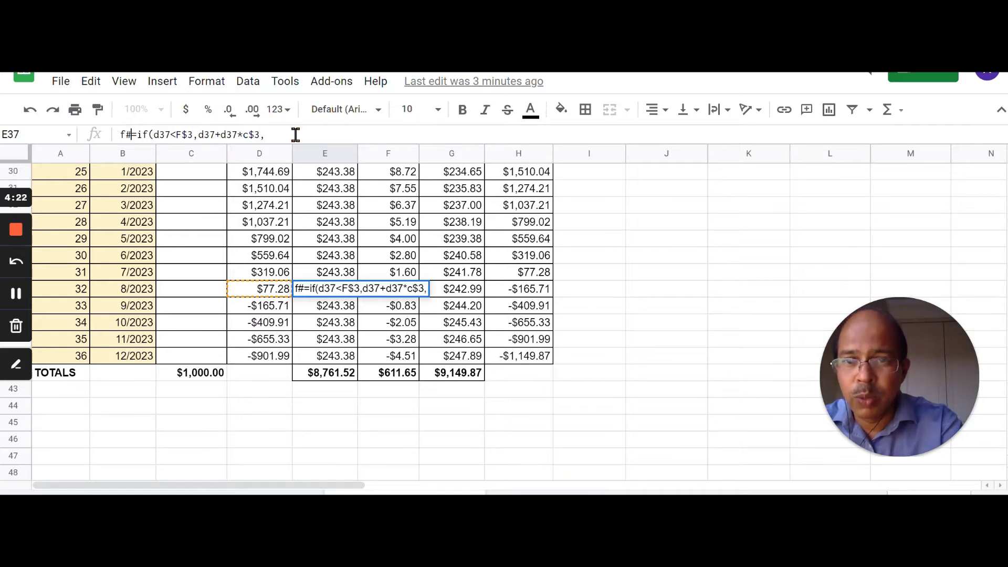
key("BackSpace")
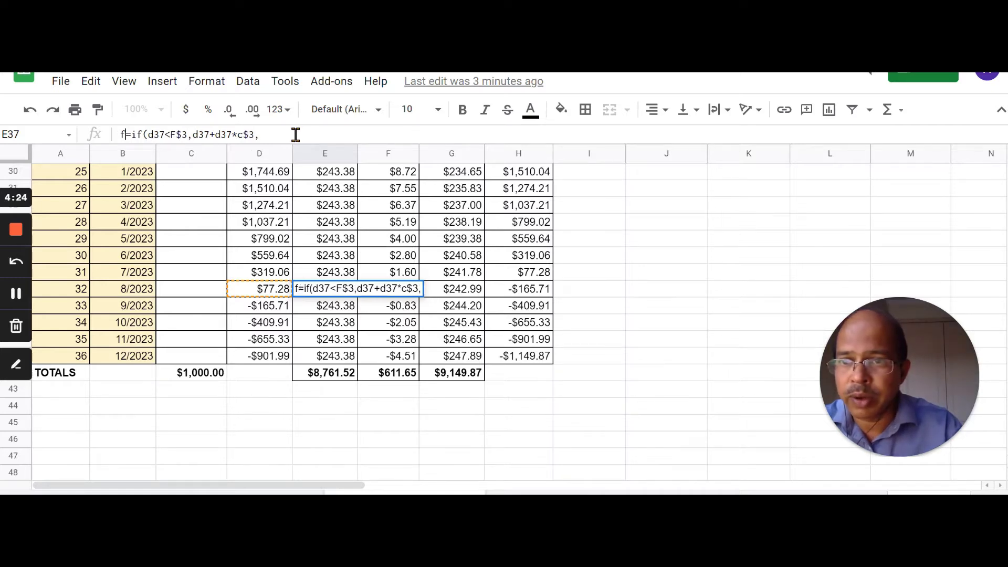
key("BackSpace")
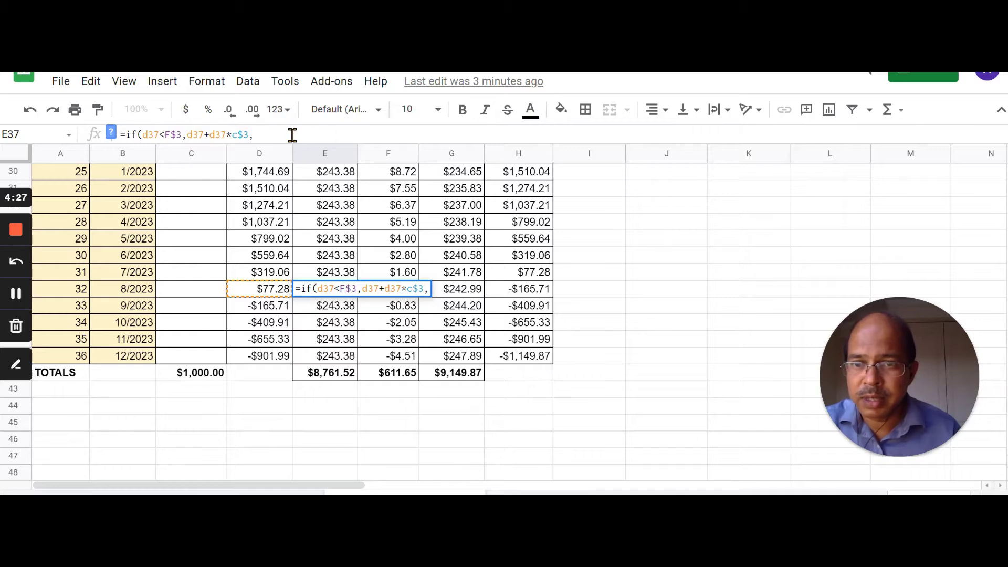
type("f$3")
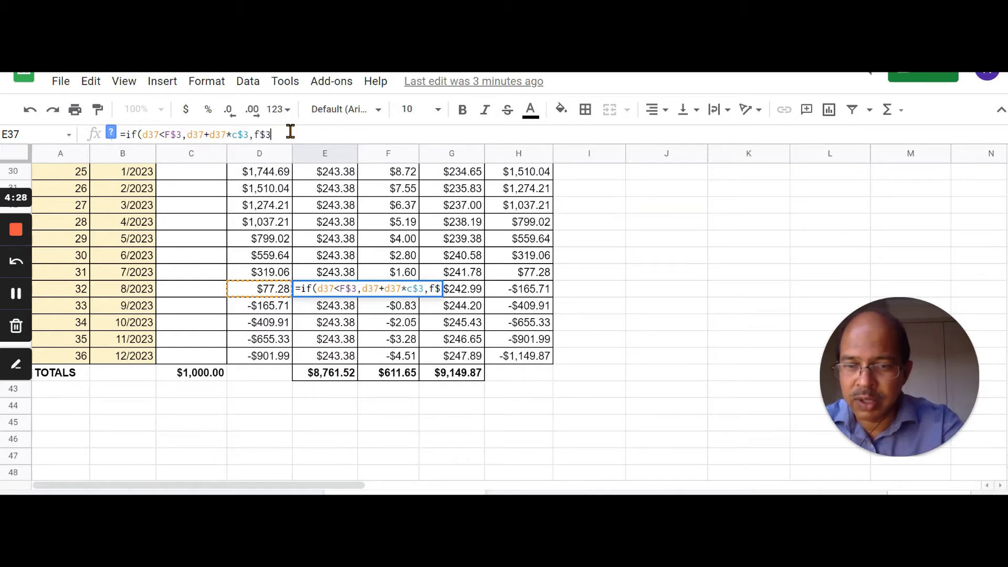
type(")")
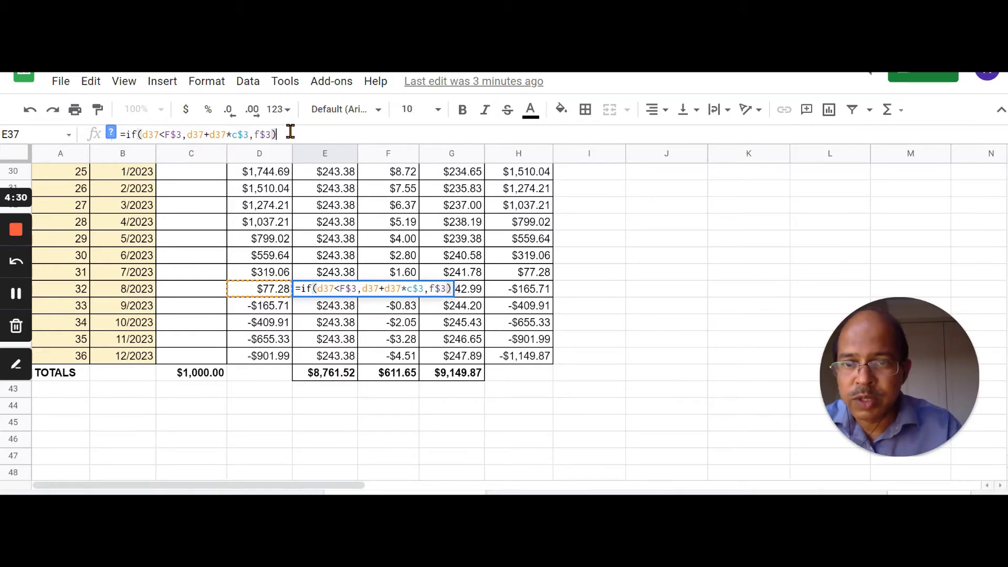
key("Return")
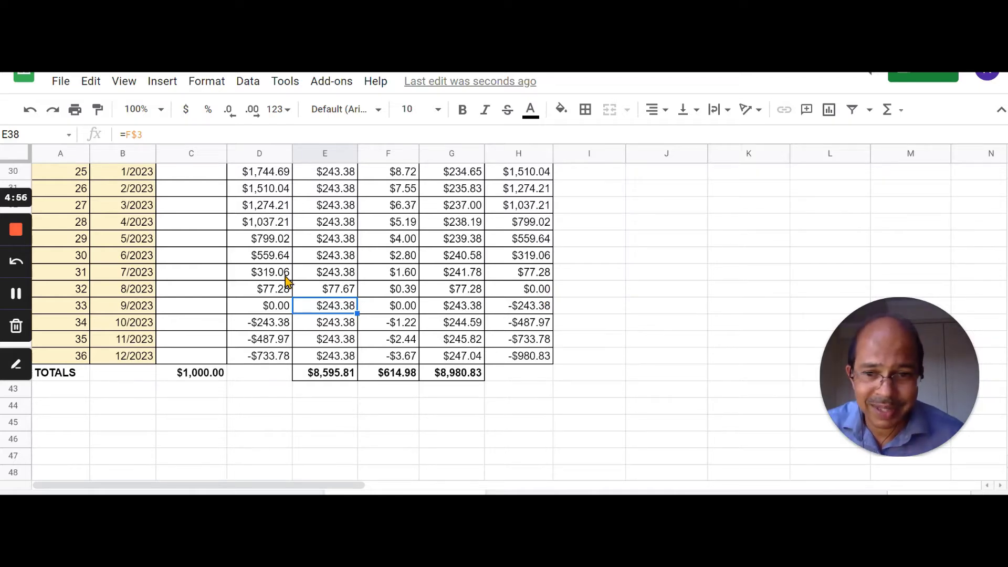
Step: Fill the E37 IF formula down through month 36 (E41) and up through month 1 (E6)
left_click(351, 294)
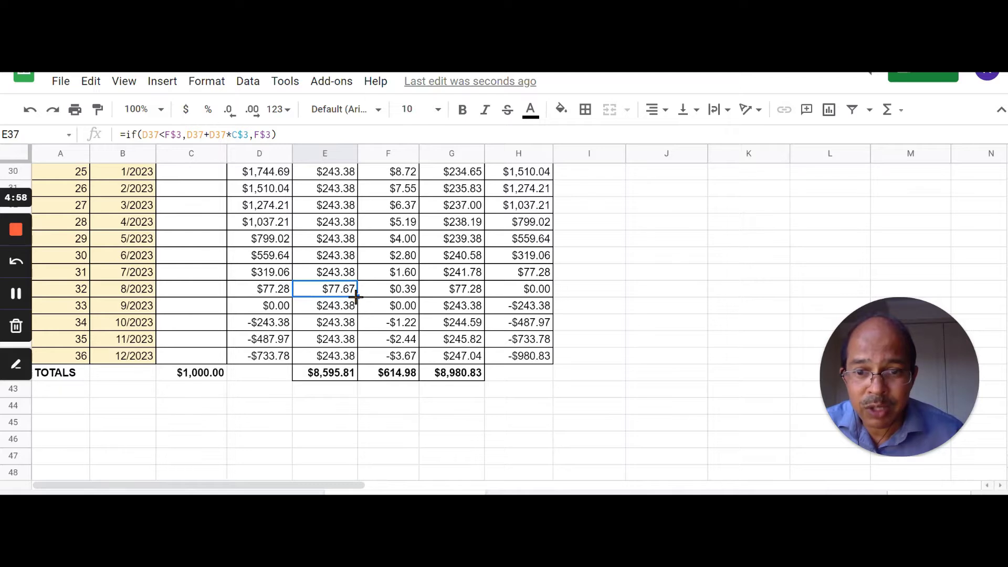
left_click_drag(352, 297, 364, 355)
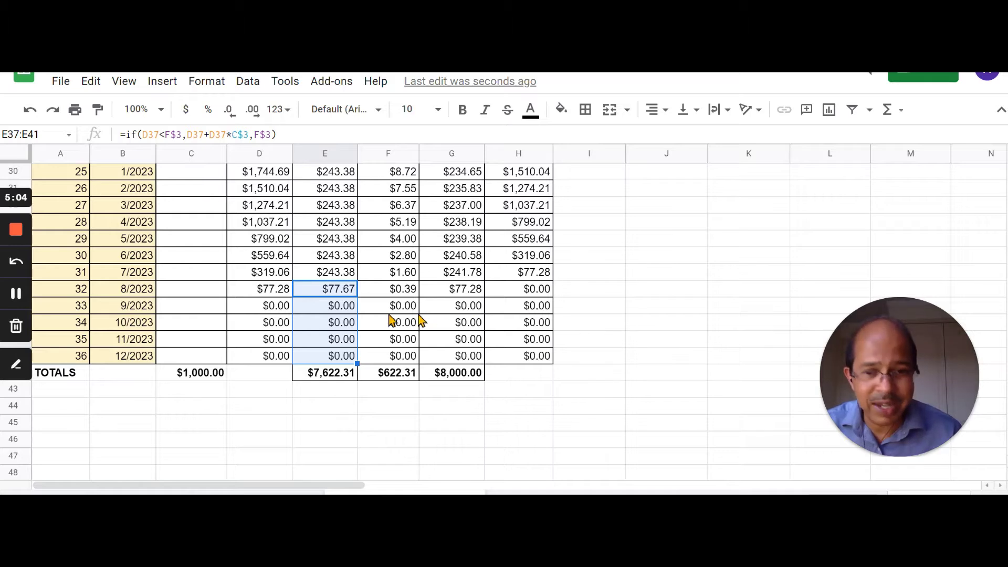
left_click(346, 296)
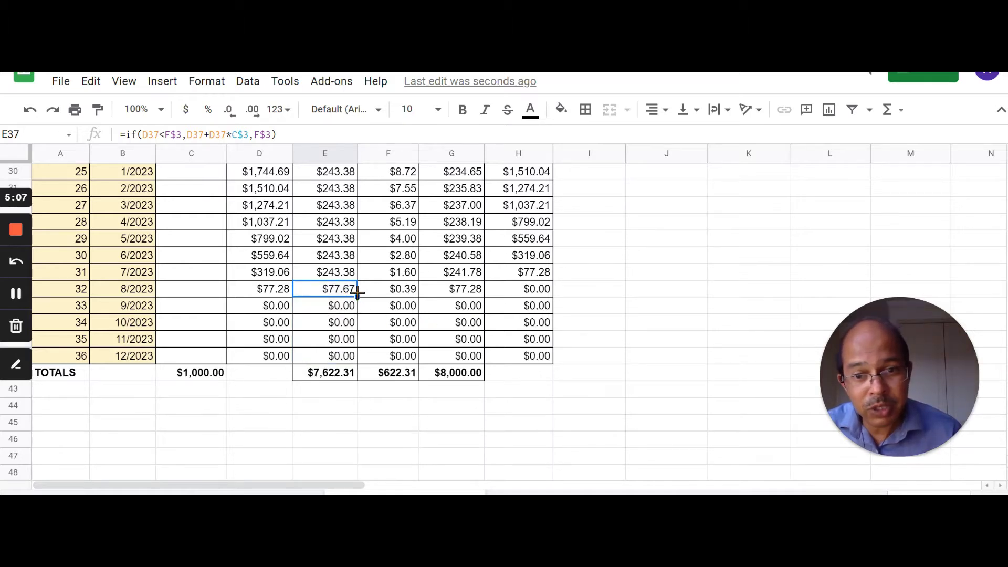
left_click_drag(357, 297, 383, 379)
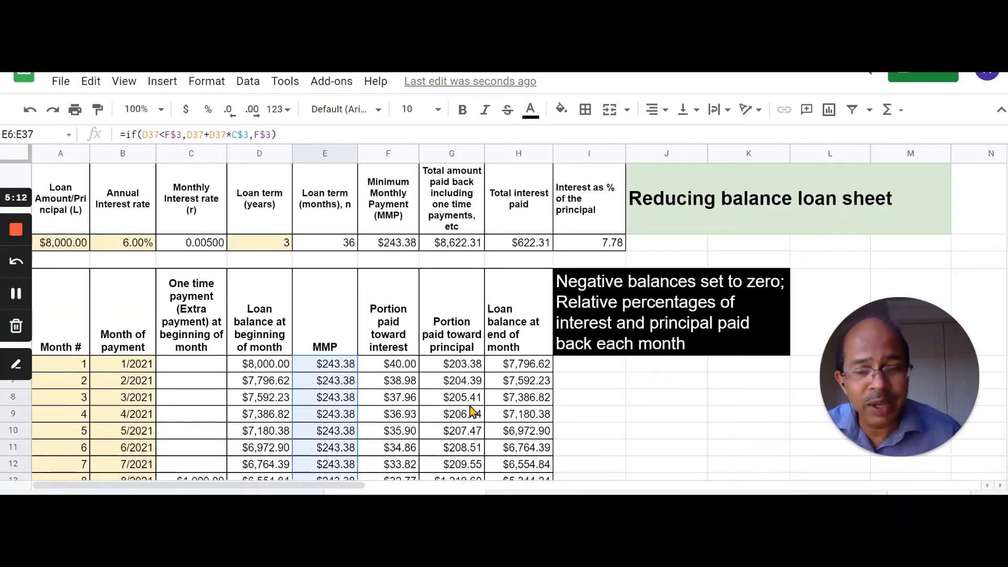
scroll(474, 413, "down", 3)
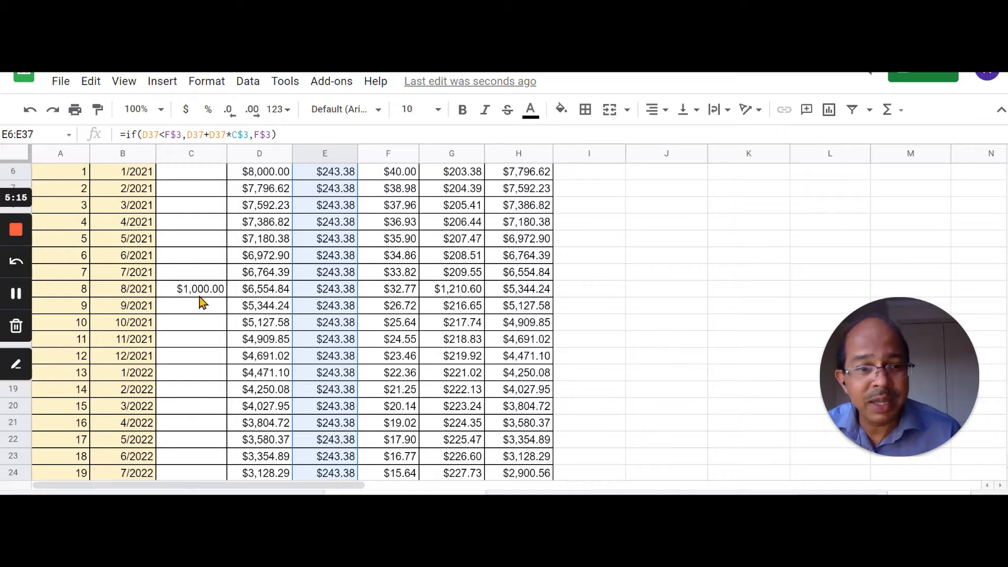
scroll(223, 322, "down", 8)
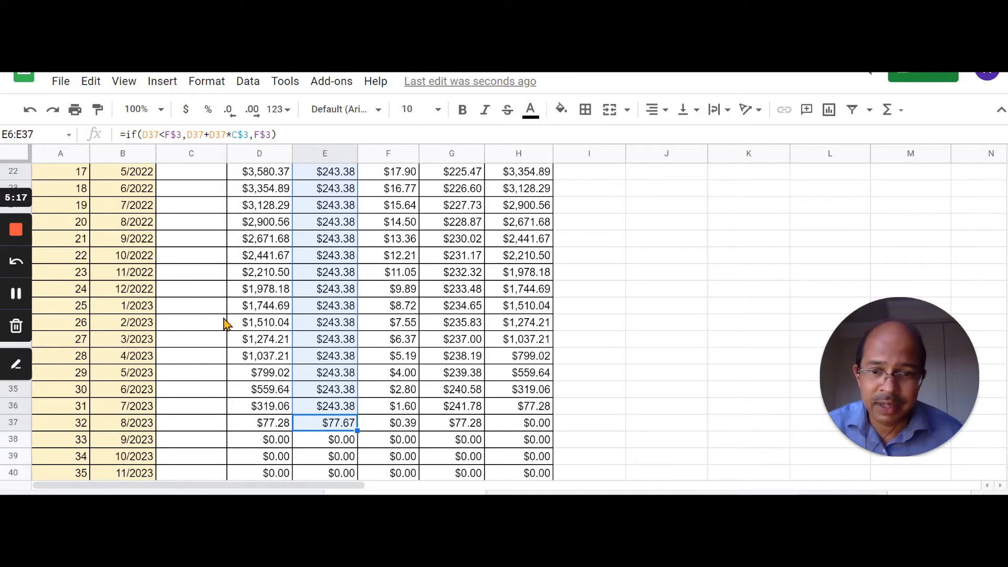
left_click(16, 294)
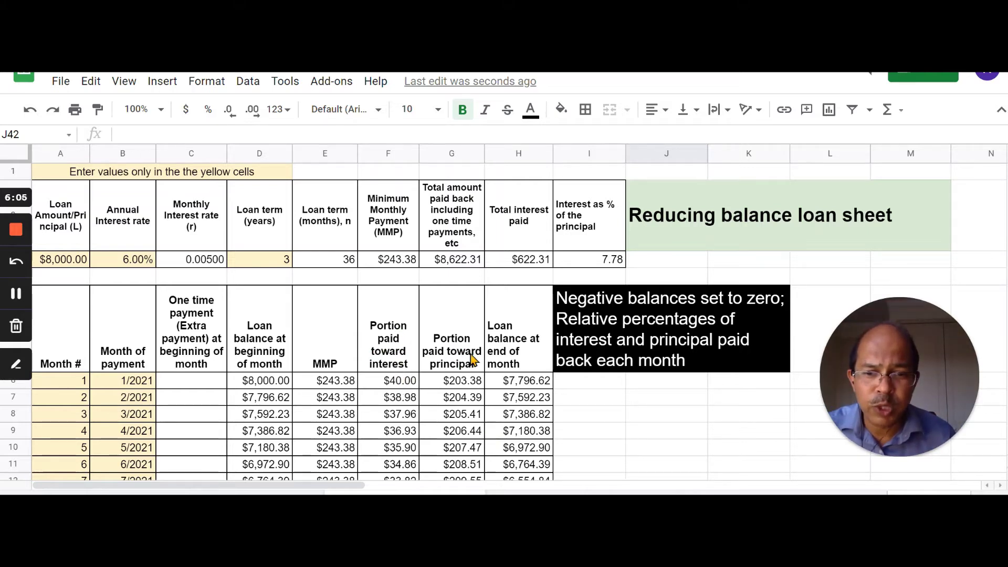
Step: Insert blank cells at G5:G42, from the principal portion header through the totals row, shifting the existing cells right
left_click_drag(464, 349, 469, 398)
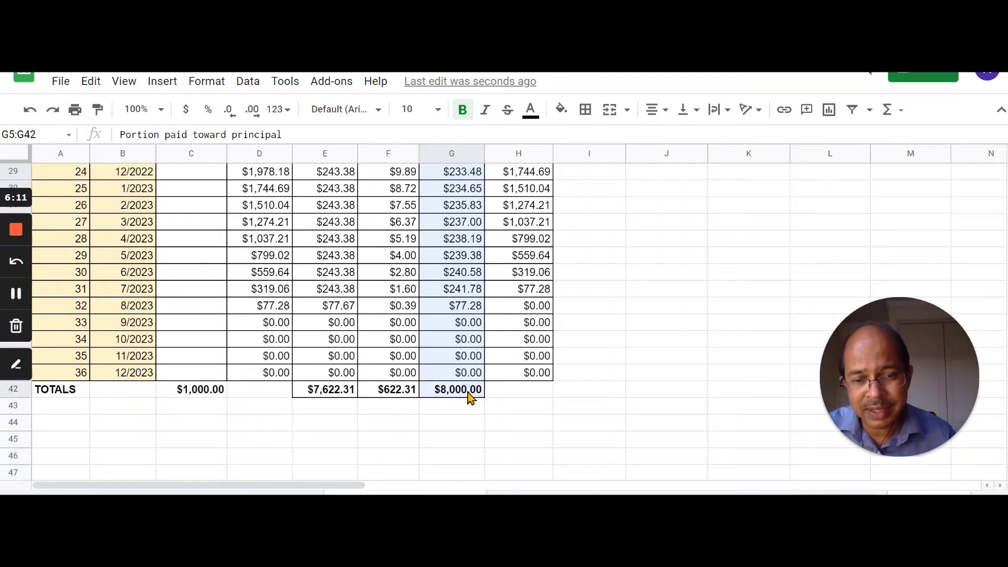
right_click(463, 327)
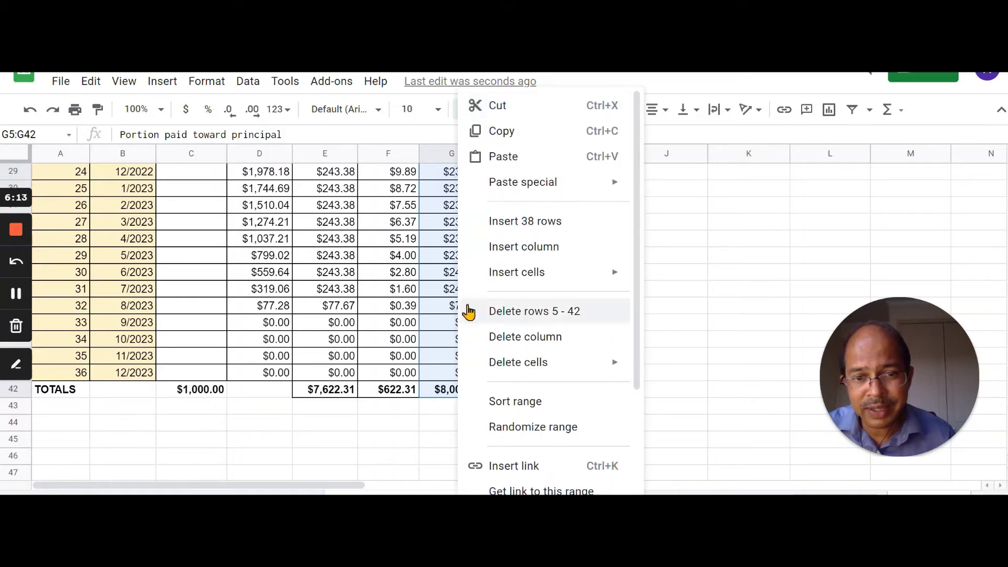
mouse_move(508, 278)
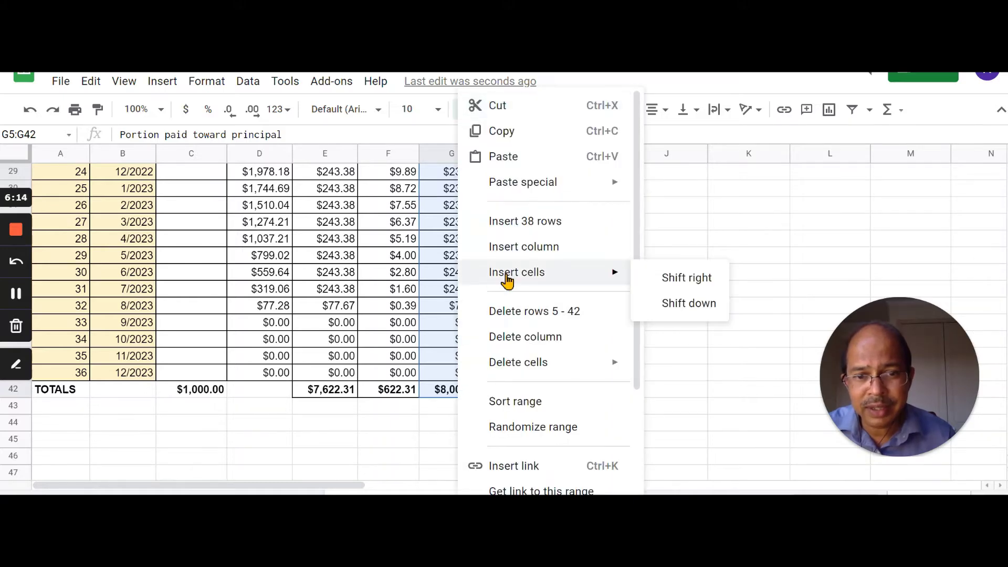
left_click(691, 280)
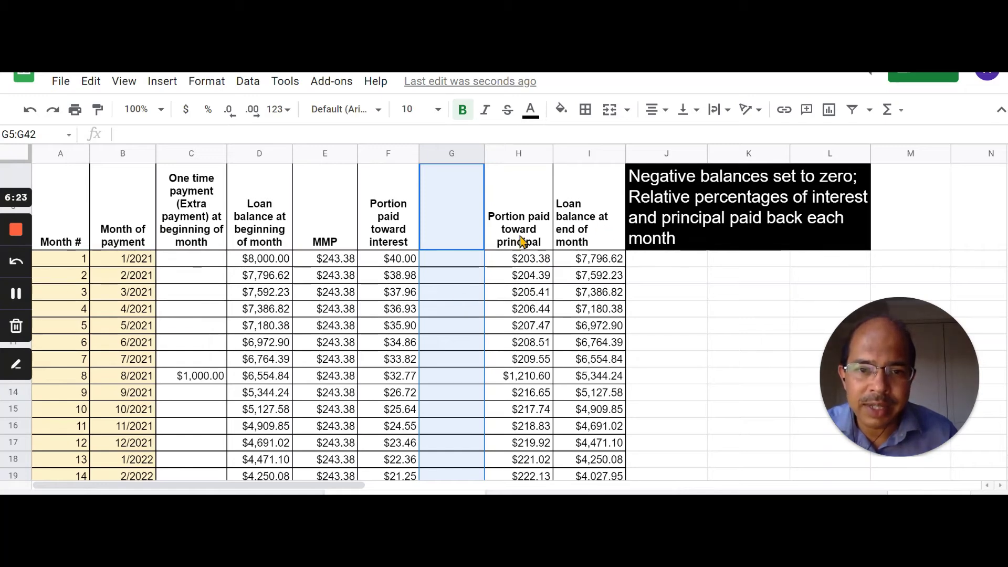
Step: Insert blank cells at I5:I41 before the end-of-month loan balance column, shifting the existing cells right
left_click(576, 225)
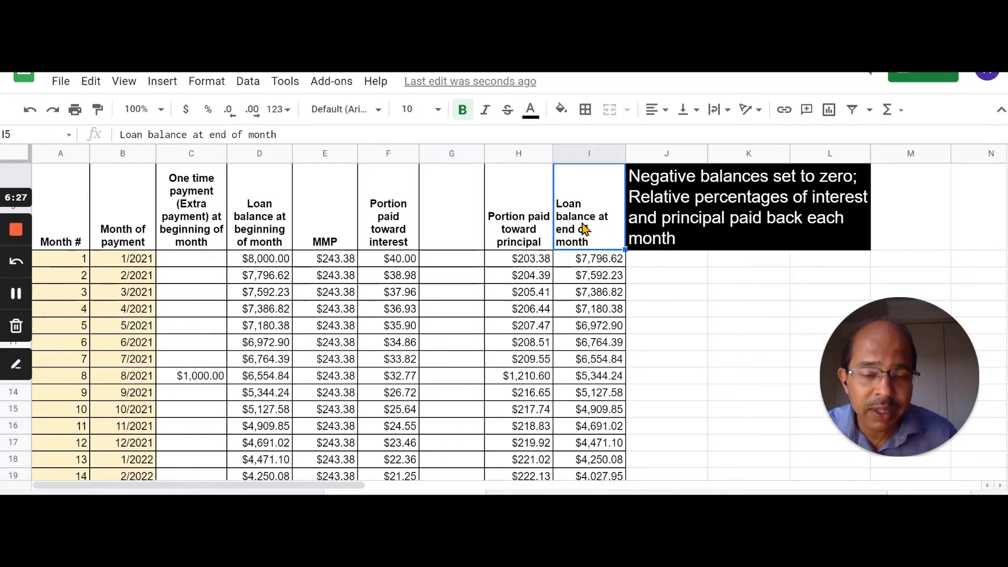
left_click_drag(585, 237, 596, 345)
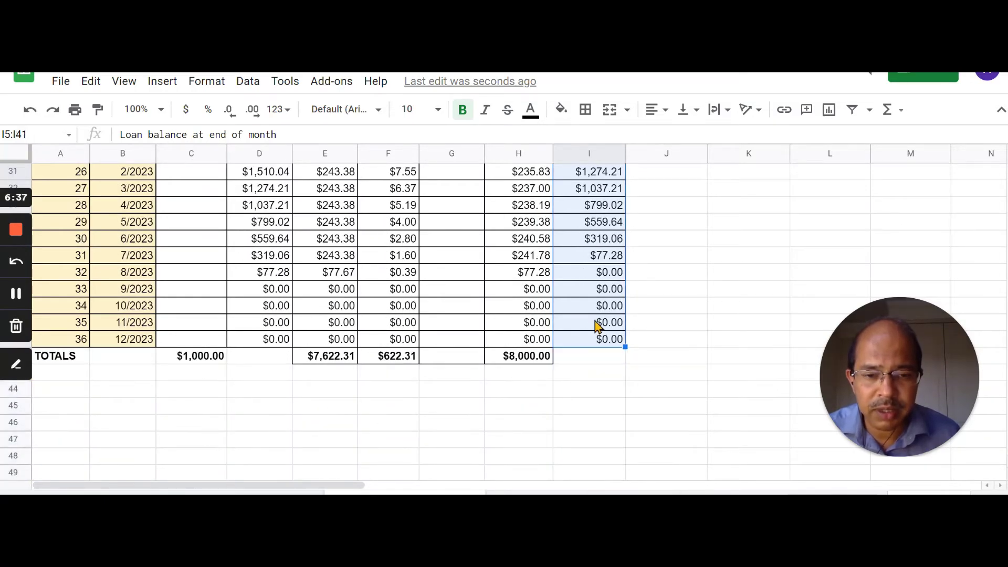
right_click(597, 324)
mouse_move(675, 273)
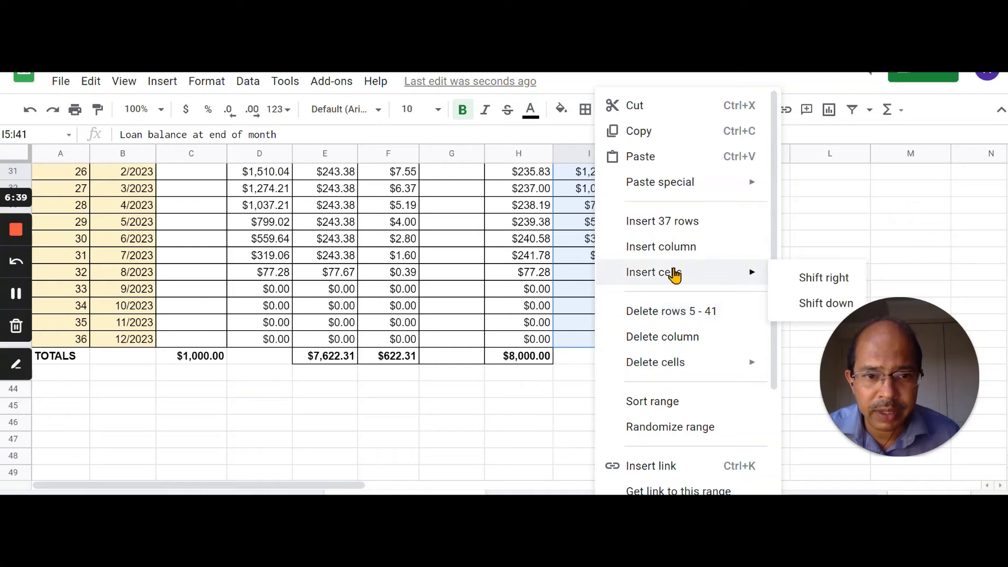
left_click(824, 278)
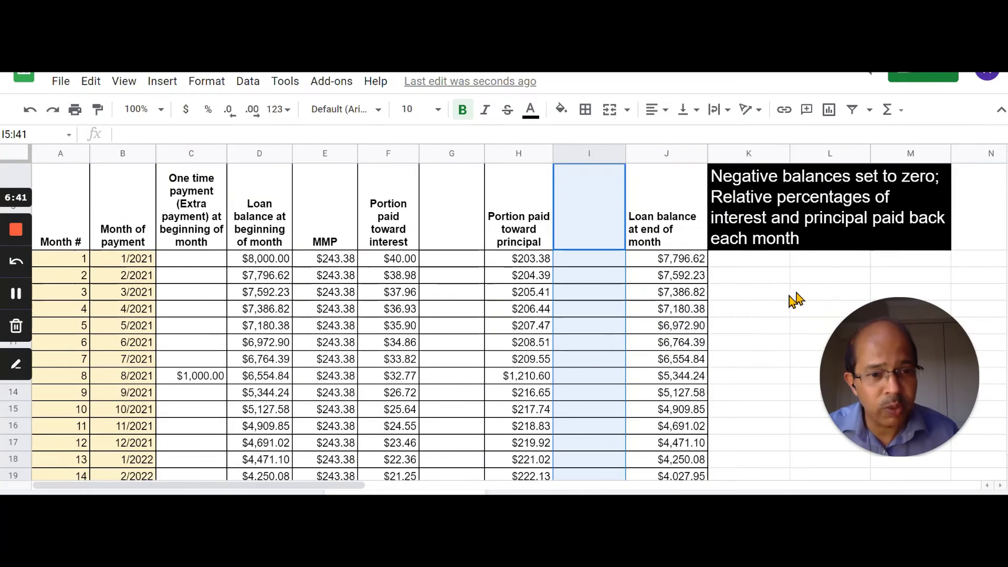
left_click(598, 378)
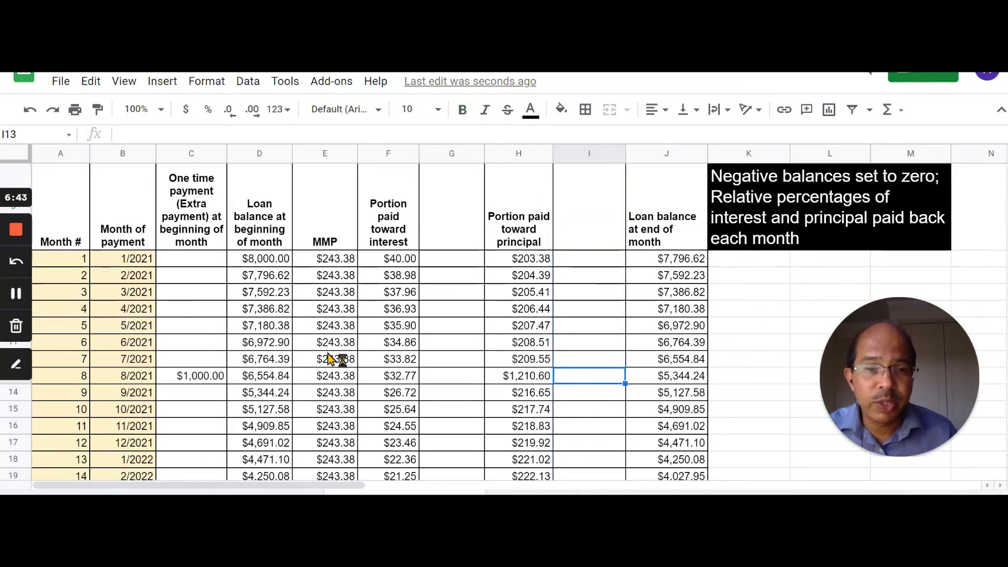
left_click(16, 295)
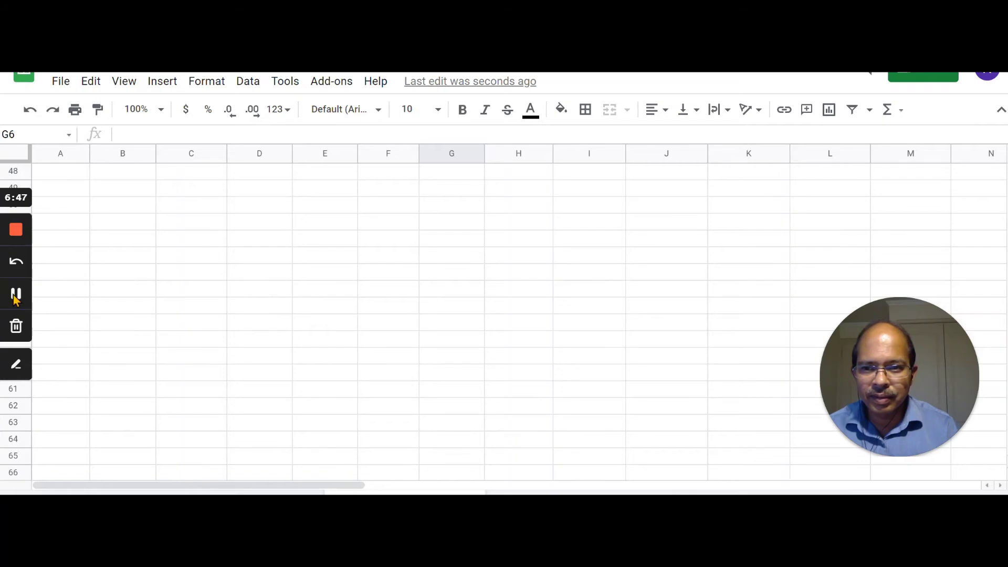
scroll(772, 373, "up", 15)
scroll(773, 373, "up", 3)
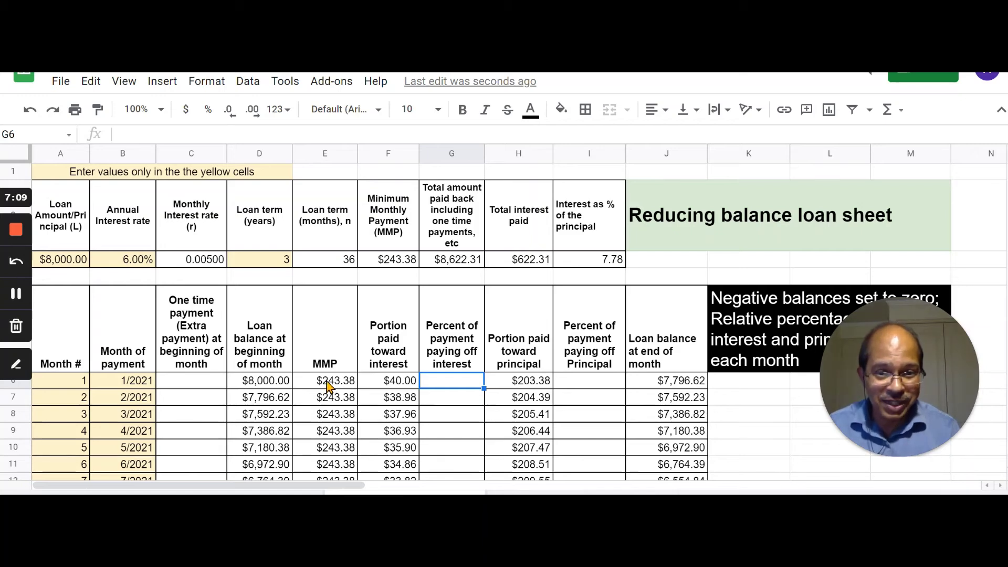
left_click(606, 389)
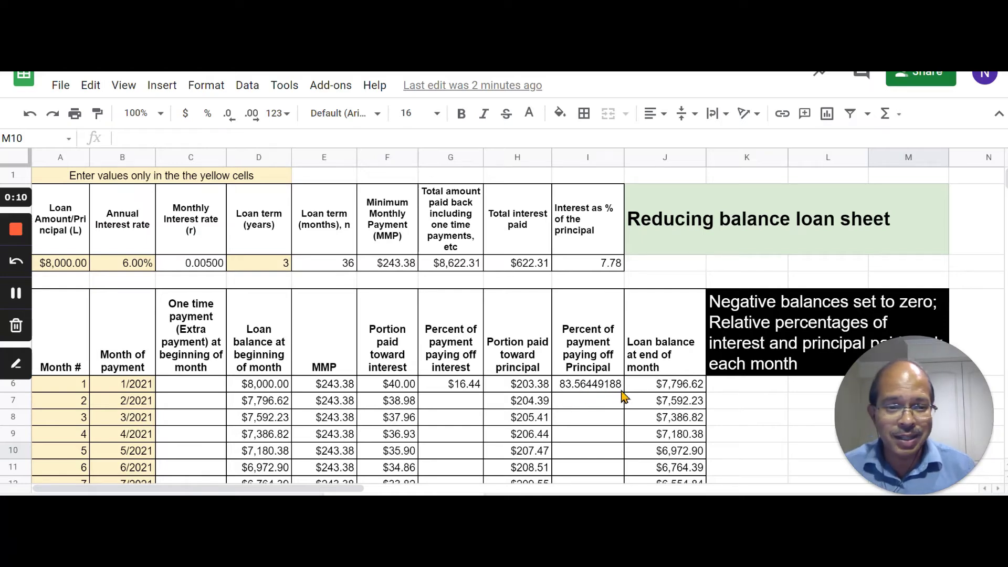
Step: Format the month 1 interest percentage in G6 as a plain Number instead of currency
left_click(464, 389)
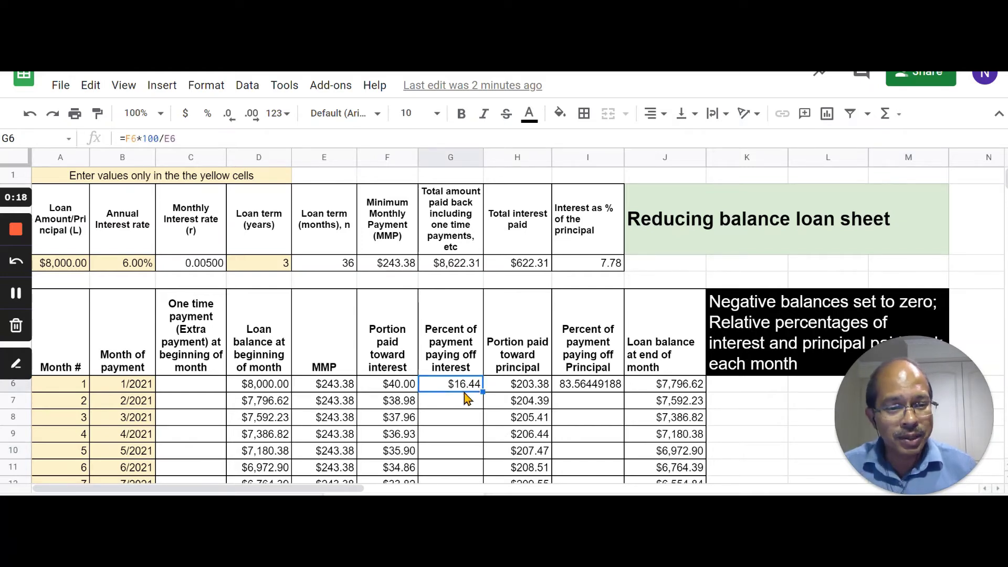
left_click(192, 85)
mouse_move(233, 152)
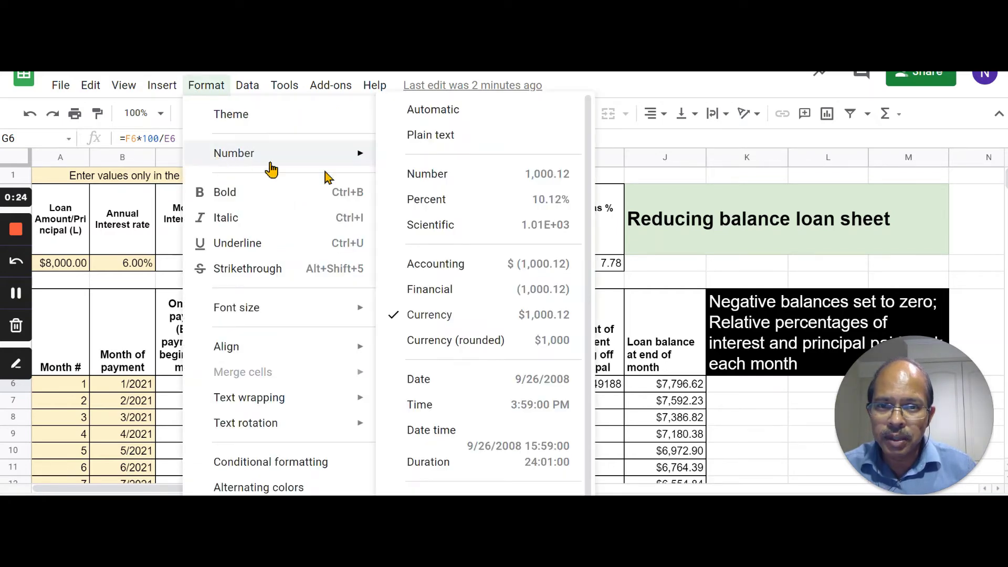
left_click(436, 176)
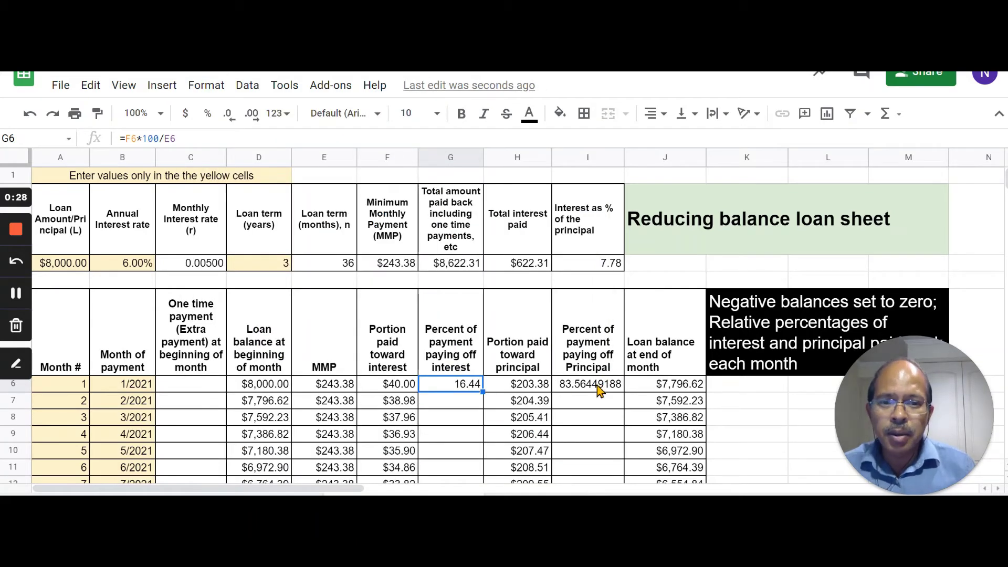
Step: Reduce the month 1 principal percentage in I6 to two decimal places
left_click(600, 388)
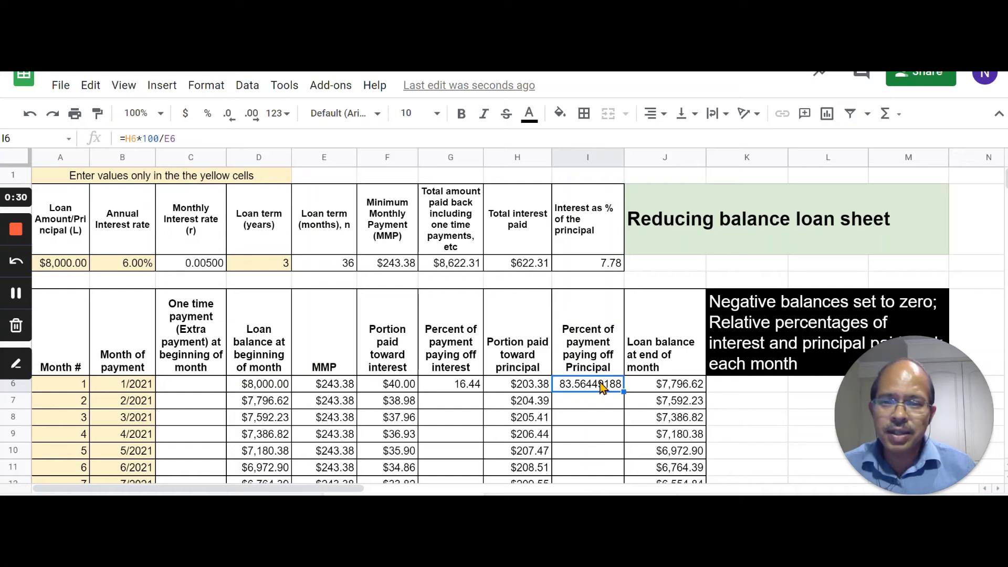
left_click(229, 114)
left_click(228, 115)
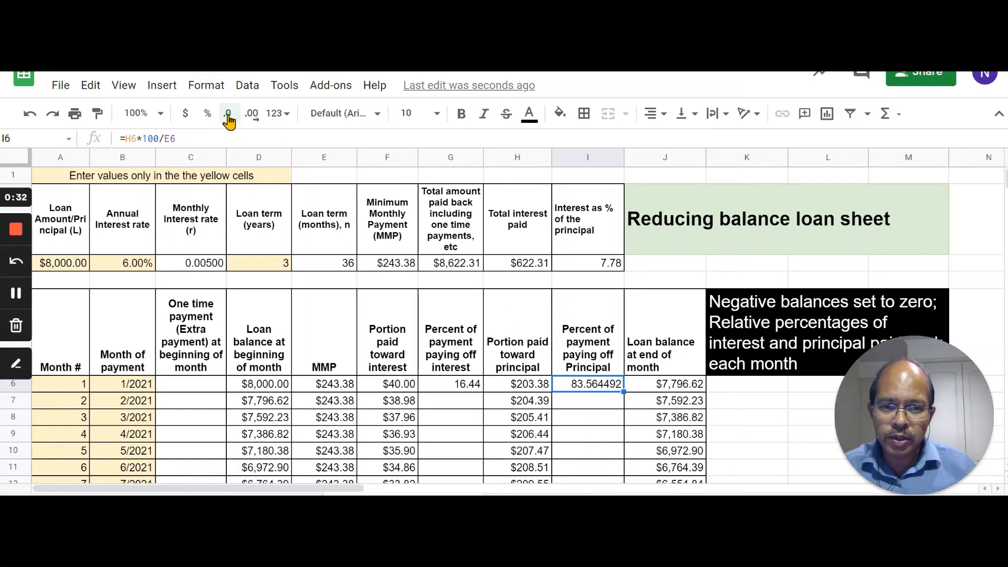
left_click(229, 115)
left_click(228, 114)
left_click(228, 114)
left_click(228, 114)
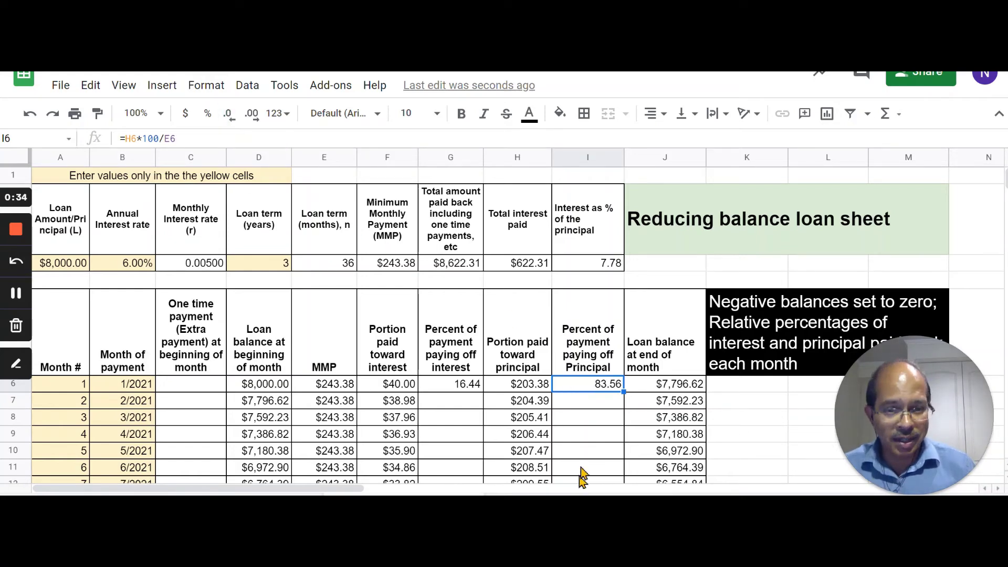
Step: Fill the interest percentage formula from G6 down through month 36 (G41)
left_click(463, 385)
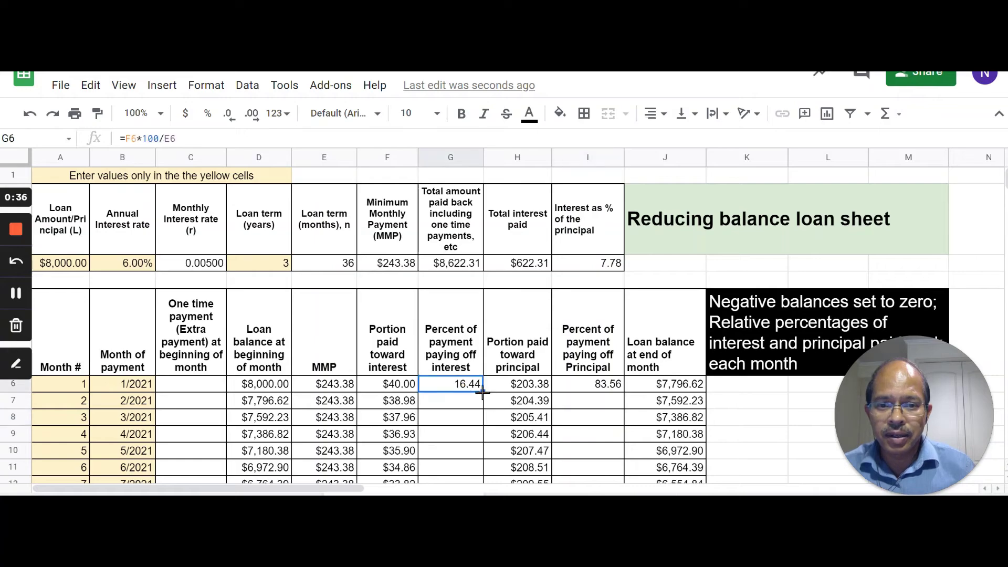
mouse_move(482, 391)
left_mouse_down()
mouse_move(483, 484)
mouse_move(484, 408)
left_mouse_up()
scroll(621, 369, "up", 5)
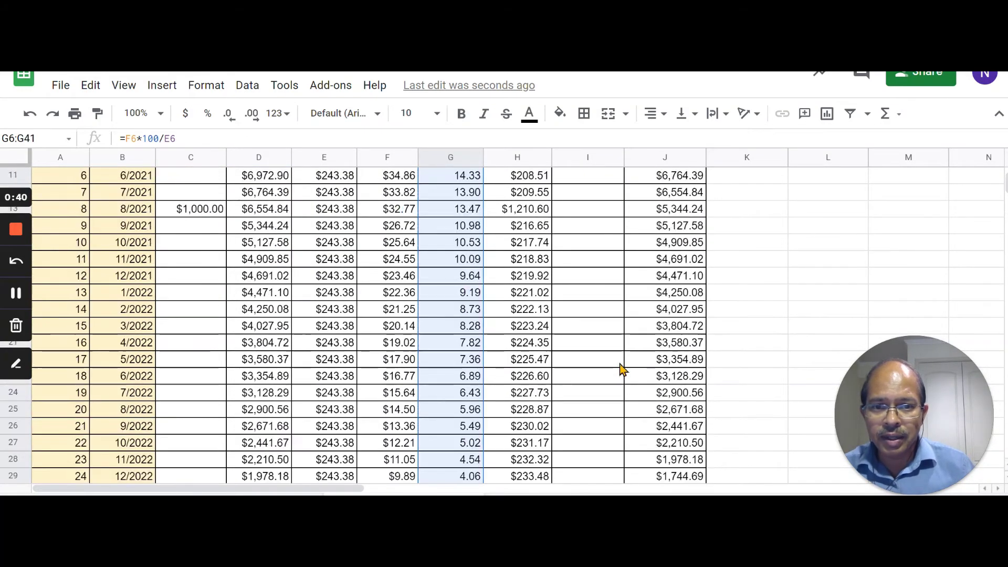
scroll(621, 369, "up", 5)
Step: Fill the principal percentage formula from I6 down through month 36 (I41)
left_click(617, 387)
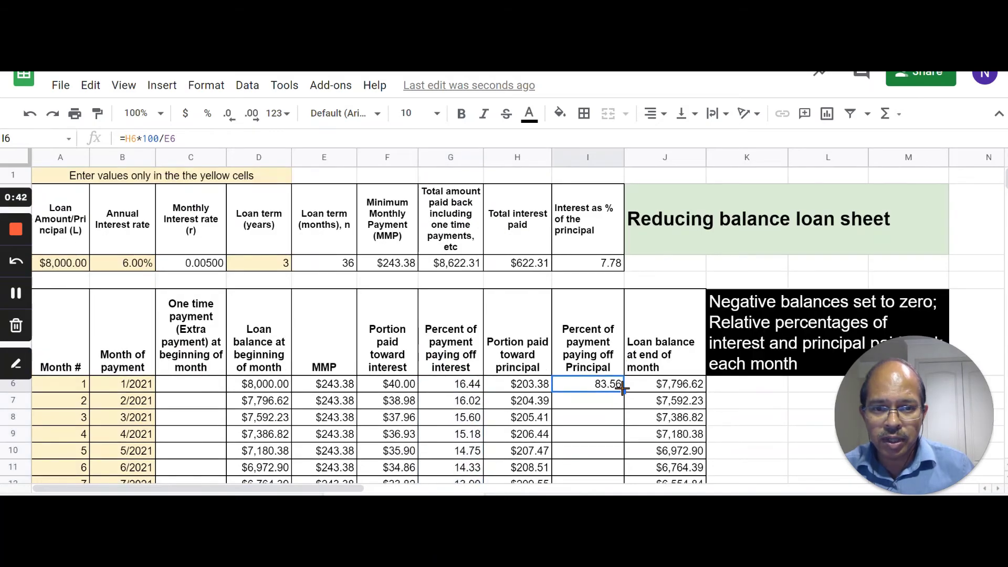
left_click_drag(621, 387, 616, 358)
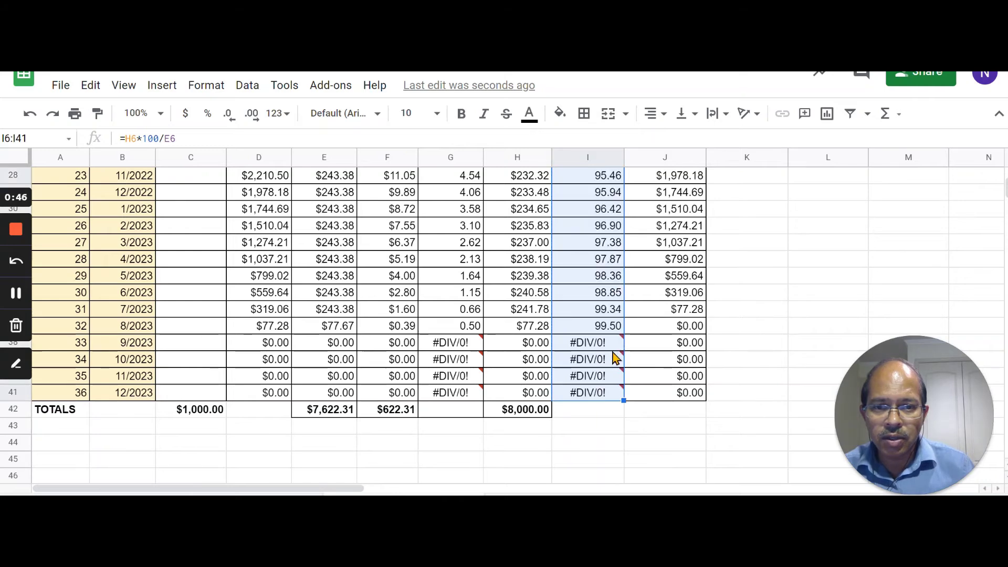
scroll(615, 358, "up", 10)
Step: Examine the filled percentage columns, the month 32 end balance in J37 and the month 33 payment formula in E38
scroll(615, 358, "down", 3)
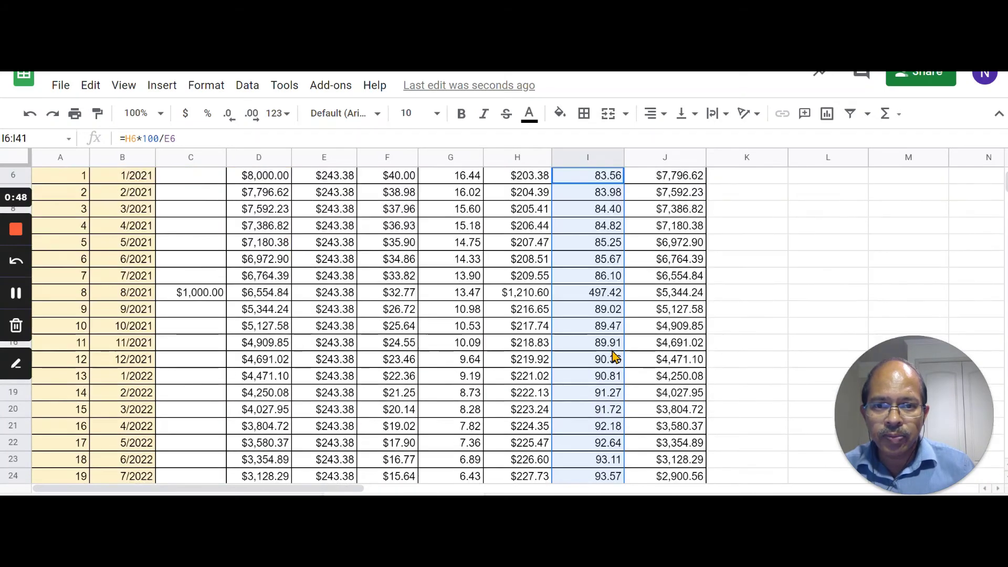
scroll(616, 358, "up", 3)
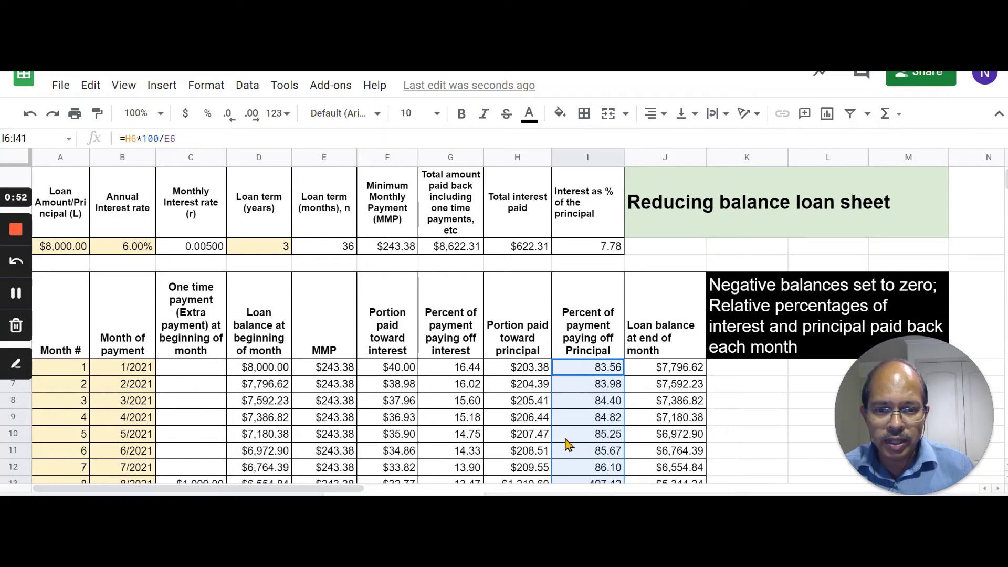
scroll(568, 445, "down", 10)
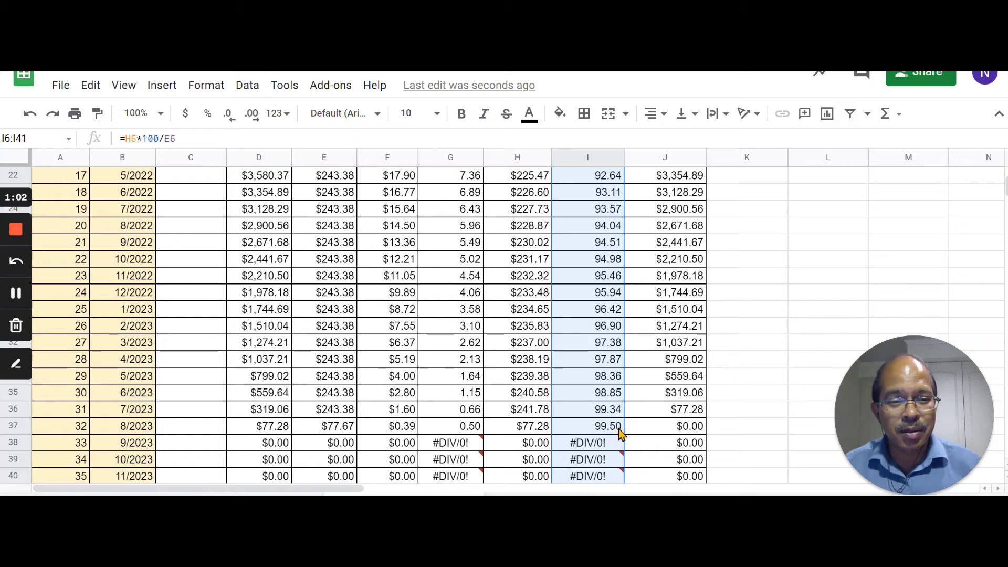
left_click(693, 429)
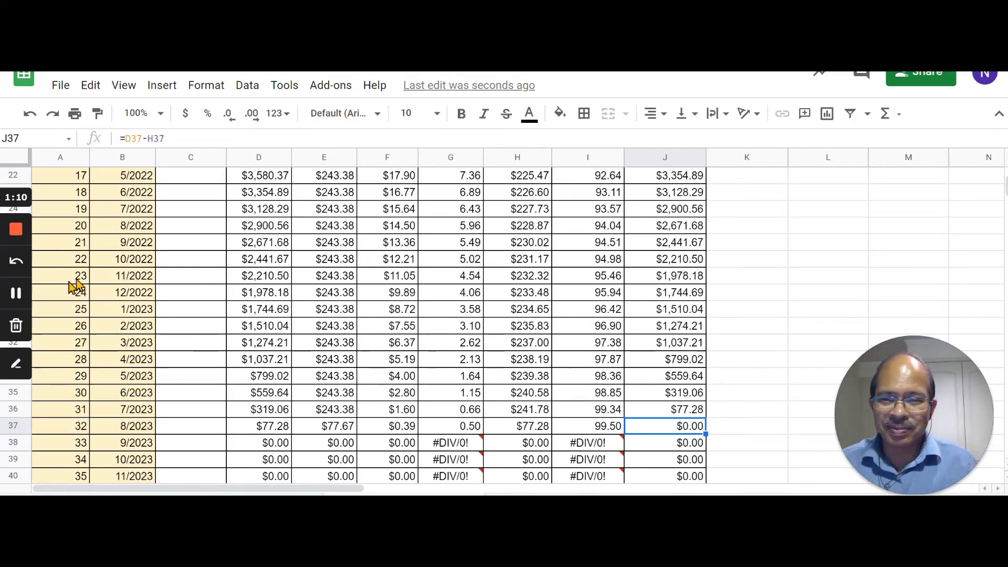
left_click(23, 294)
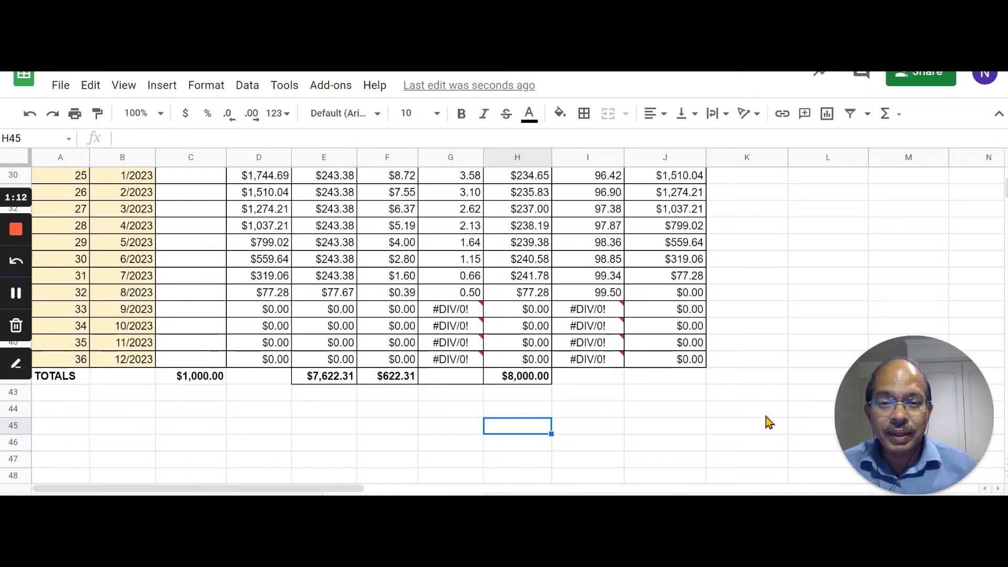
mouse_move(436, 327)
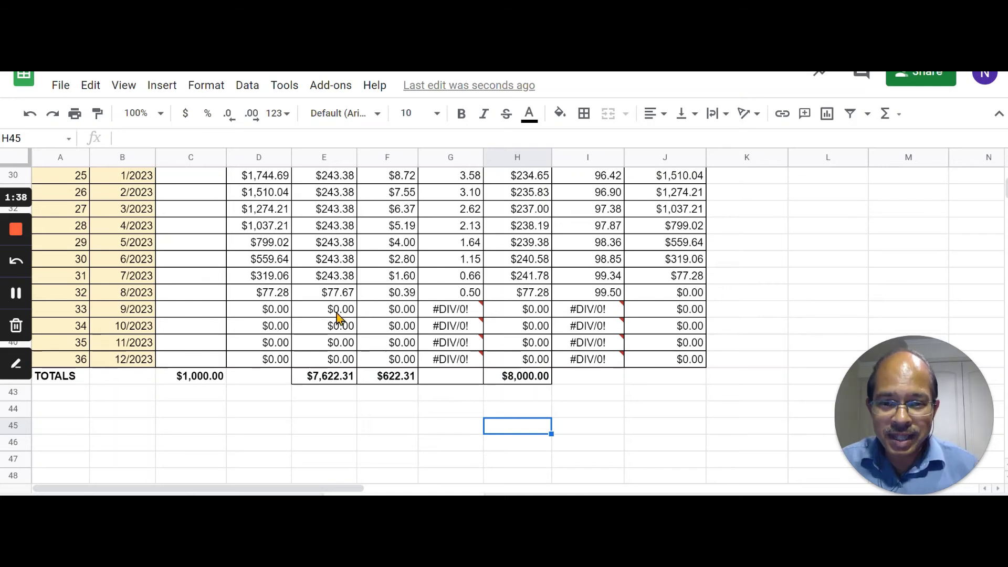
left_click(344, 313)
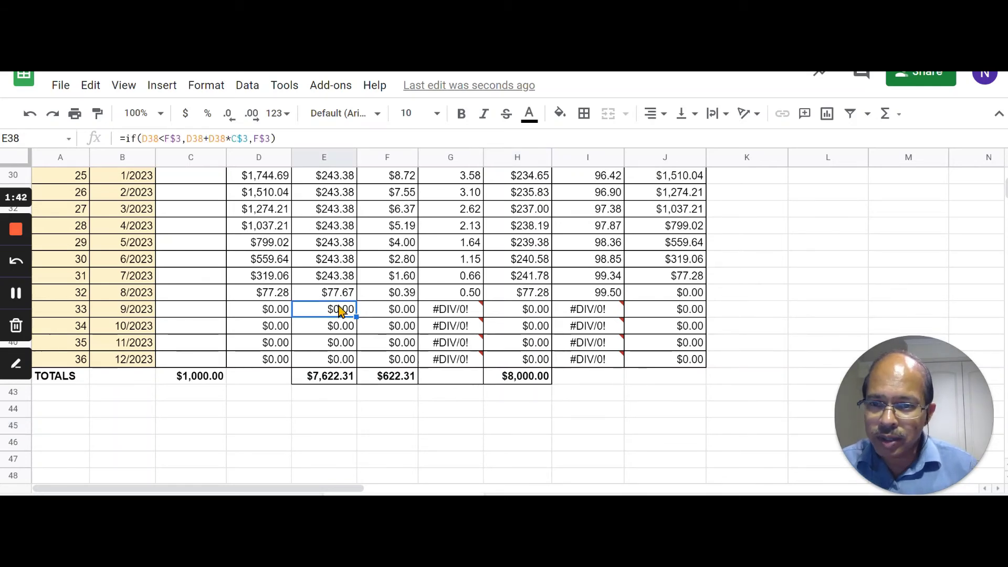
left_click(23, 138)
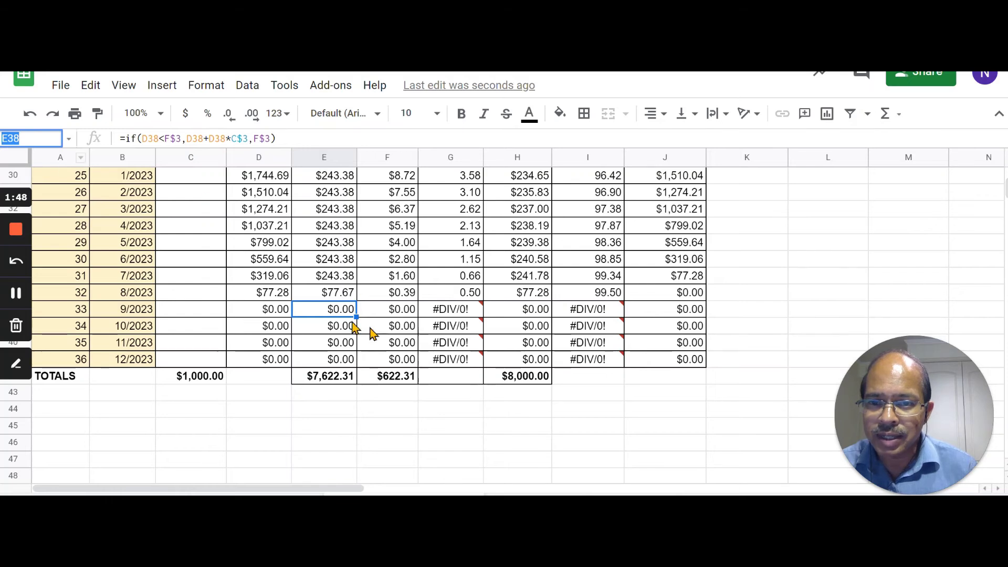
key("Escape")
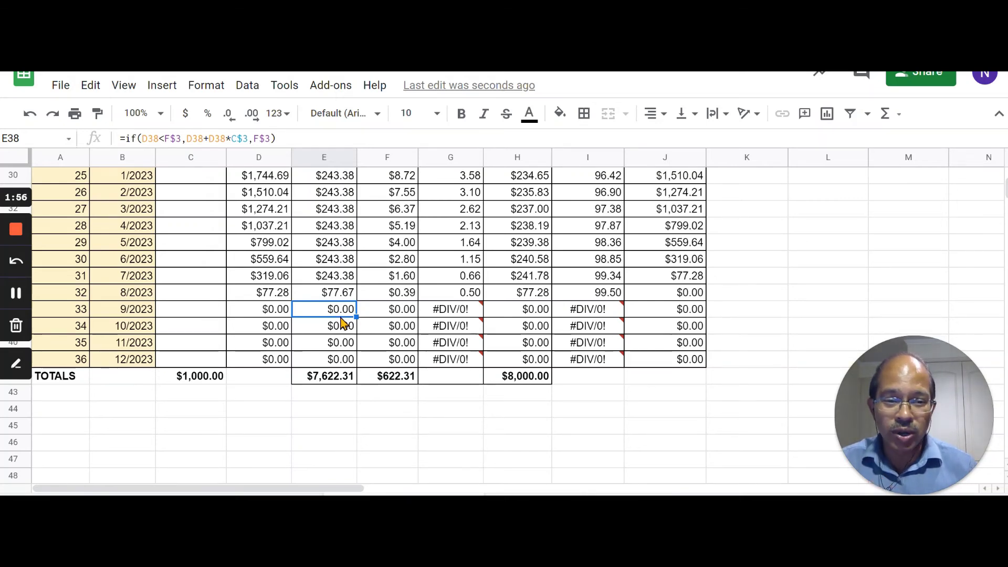
Step: Change the month 33 interest percentage formula in G38 to =if(E38=0,0,F38*100/E38)
left_click(459, 316)
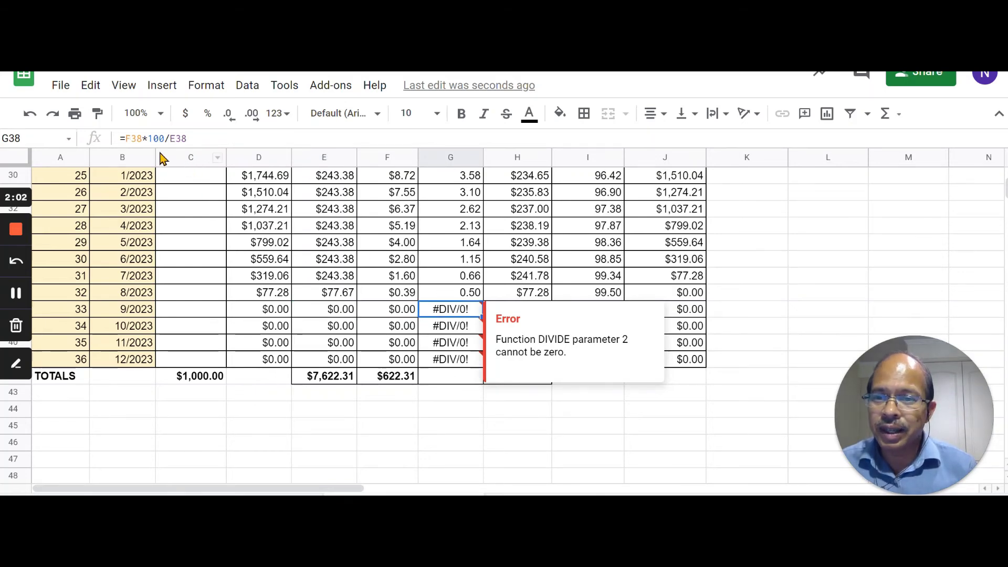
left_click(126, 139)
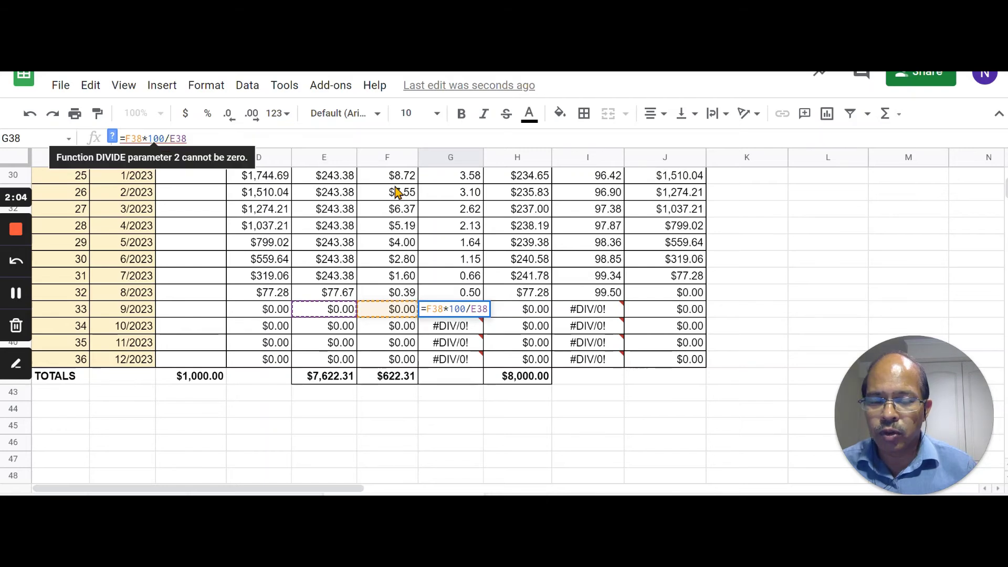
type("if(")
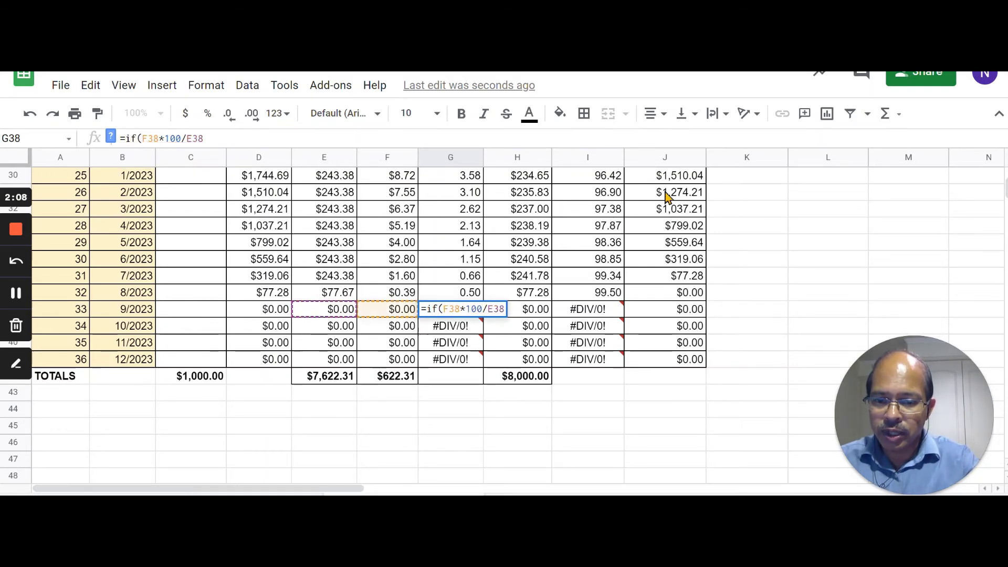
type("e3")
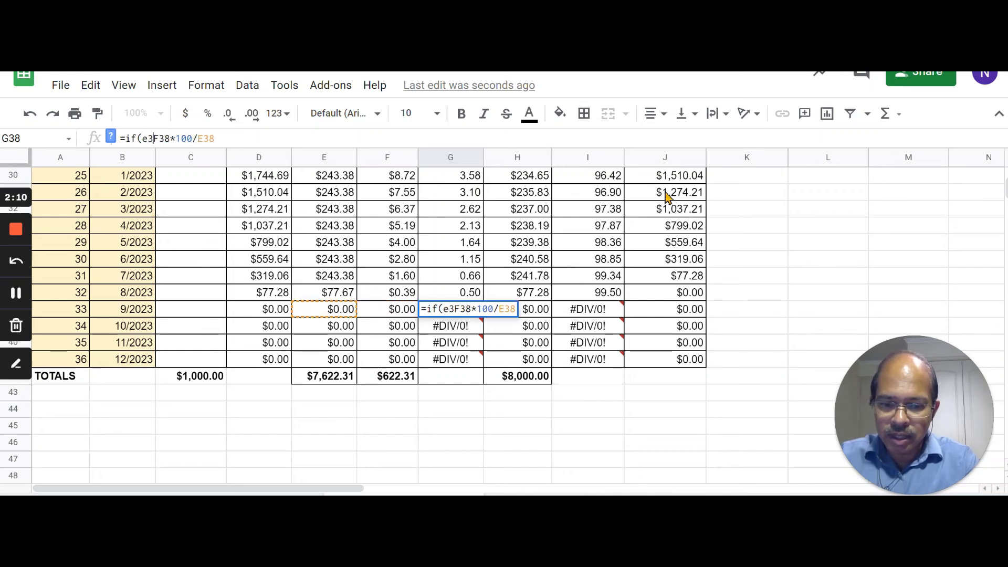
type("8=0")
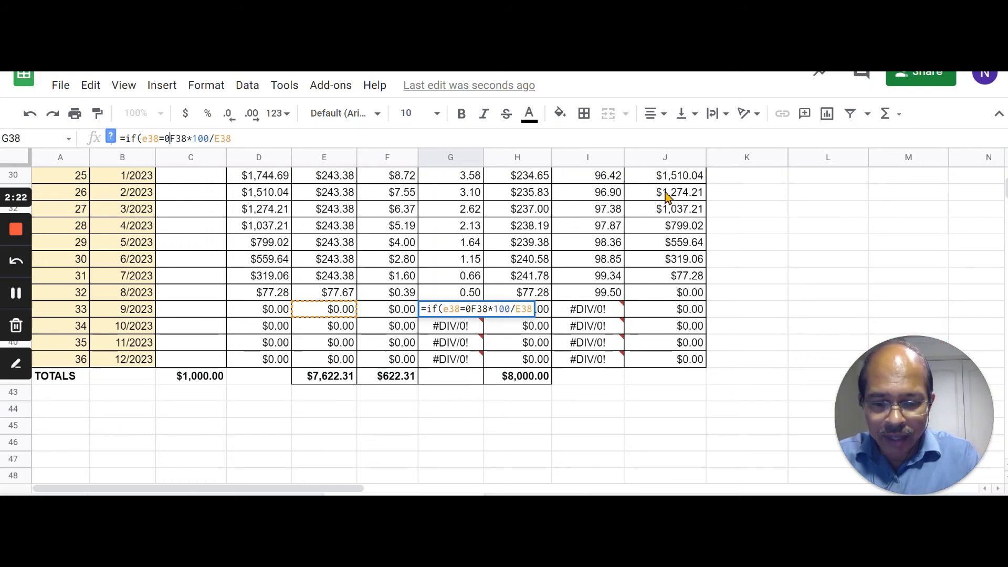
type(",0")
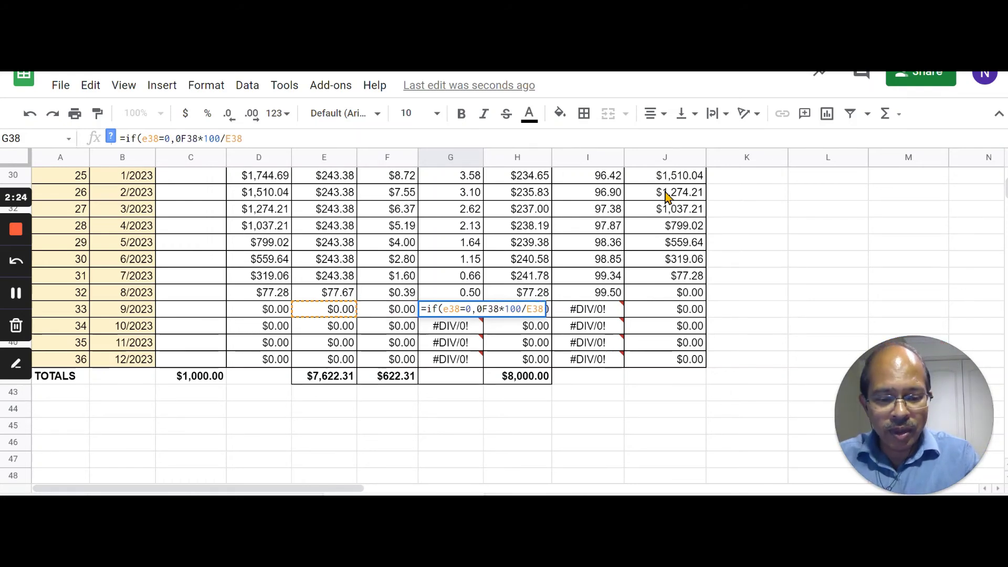
type(",")
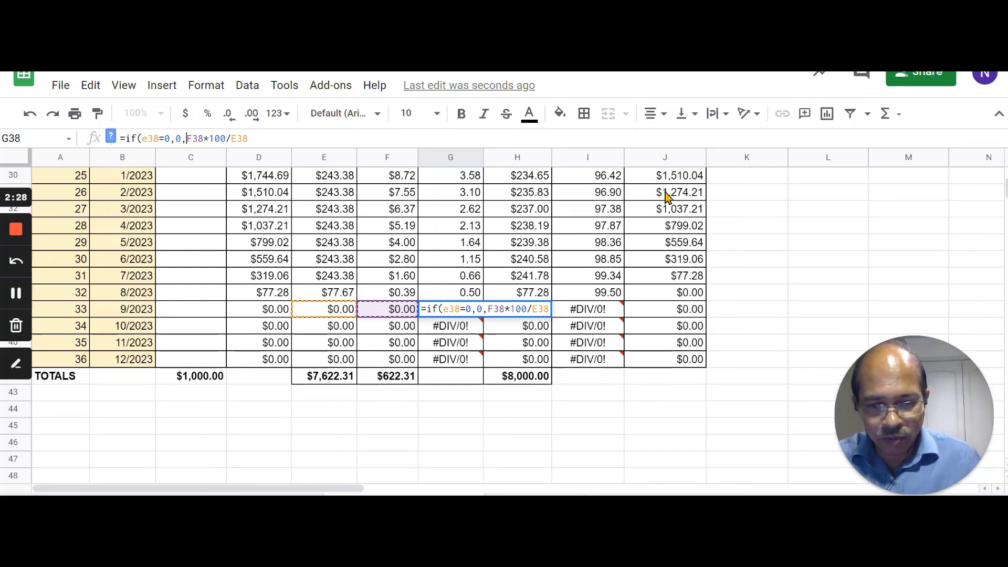
left_click(291, 137)
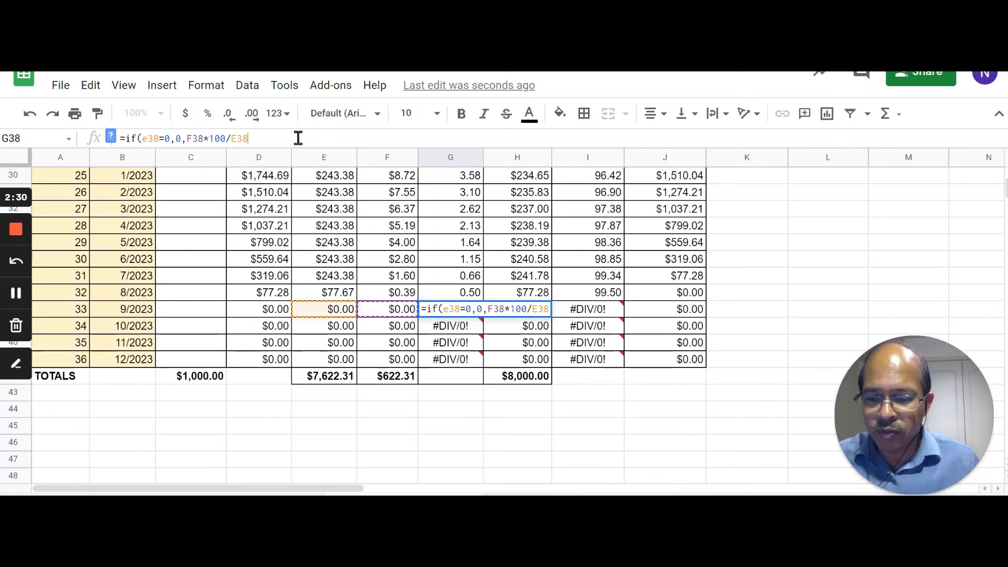
type(")")
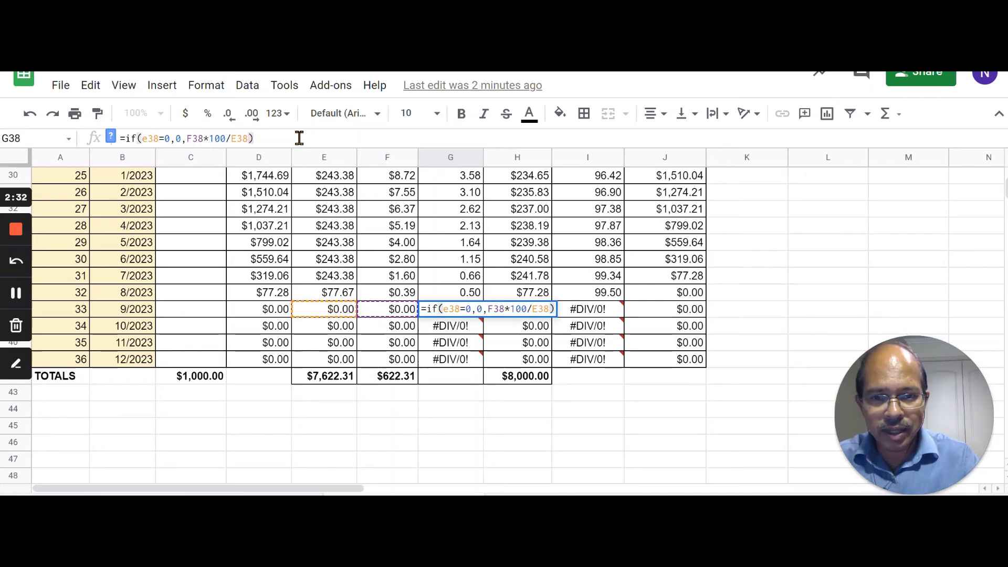
key("Return")
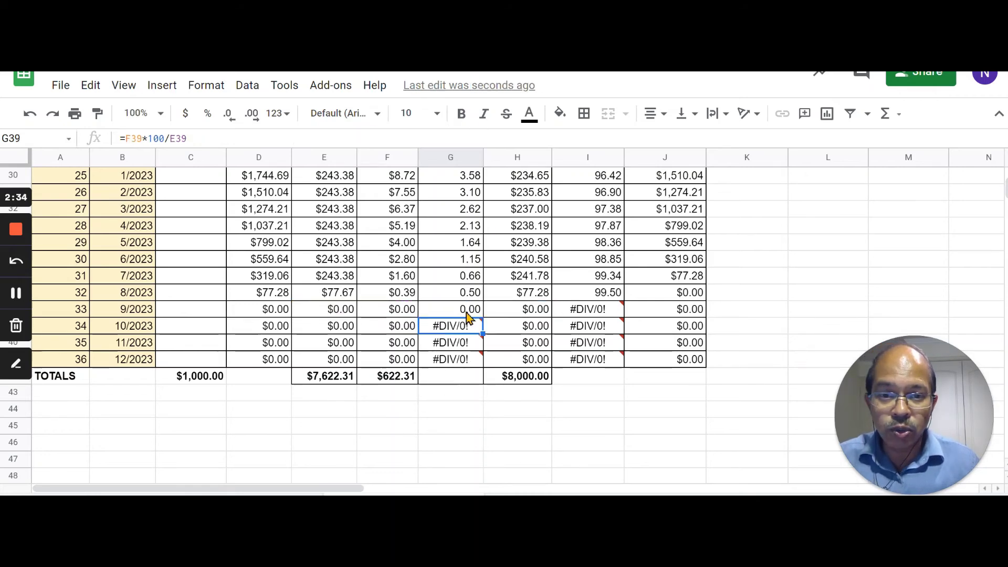
Step: Fill the G38 IF formula down through month 36 (G41) and up through month 1 (G6), and check a filled cell
left_click(472, 313)
mouse_move(483, 316)
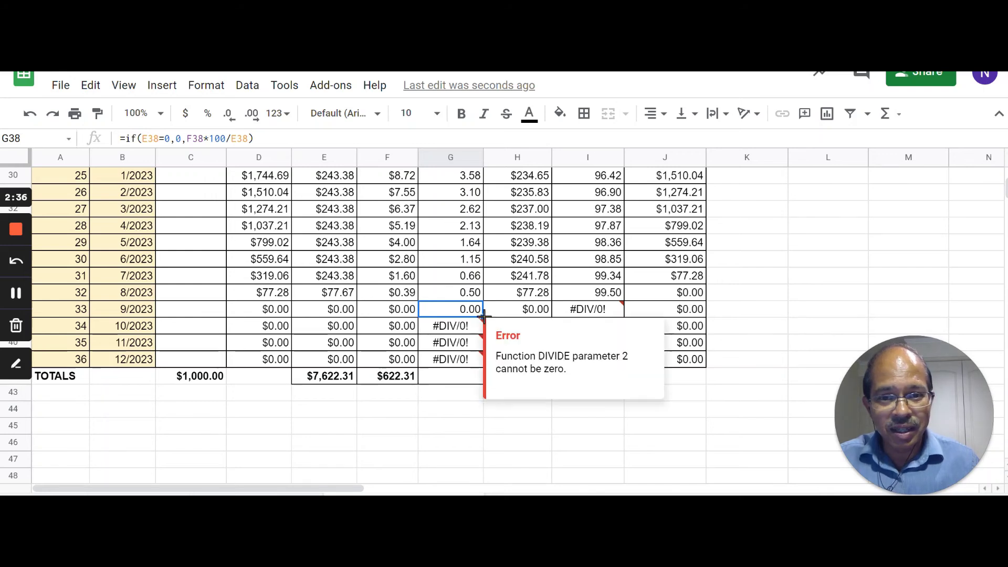
left_click_drag(483, 315, 481, 362)
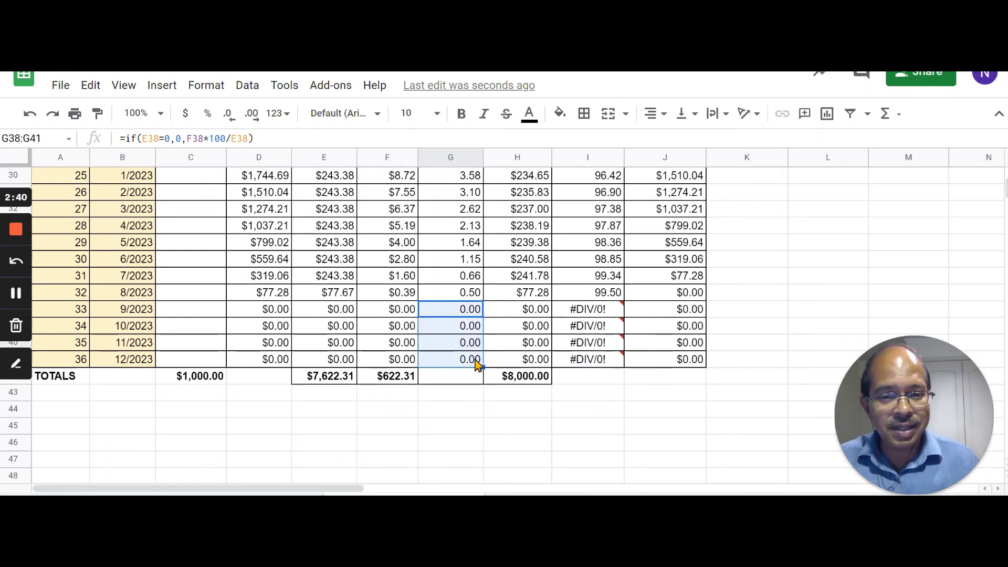
left_click(477, 314)
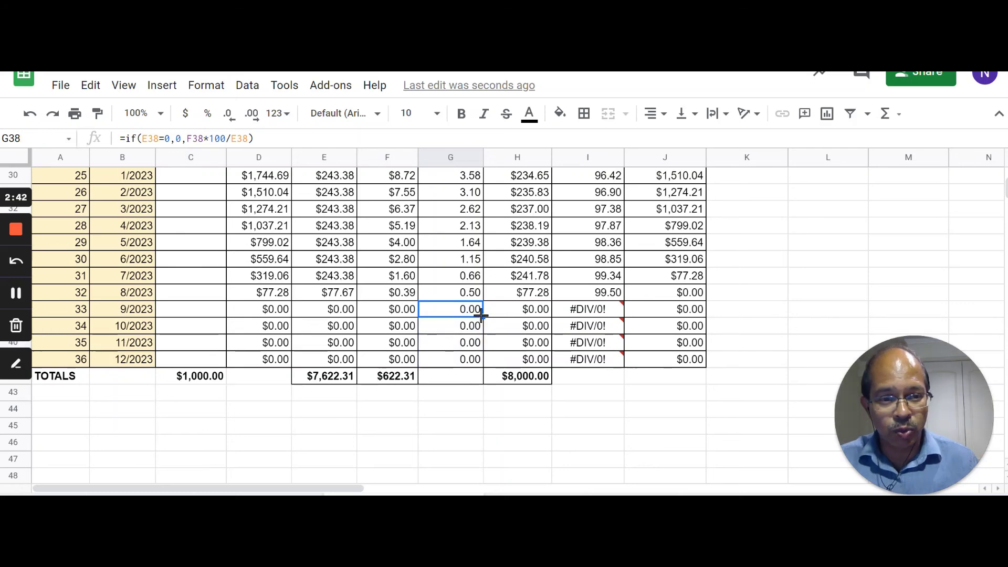
mouse_move(483, 314)
left_mouse_down()
mouse_move(484, 140)
mouse_move(490, 192)
mouse_move(483, 162)
mouse_move(475, 310)
left_mouse_up()
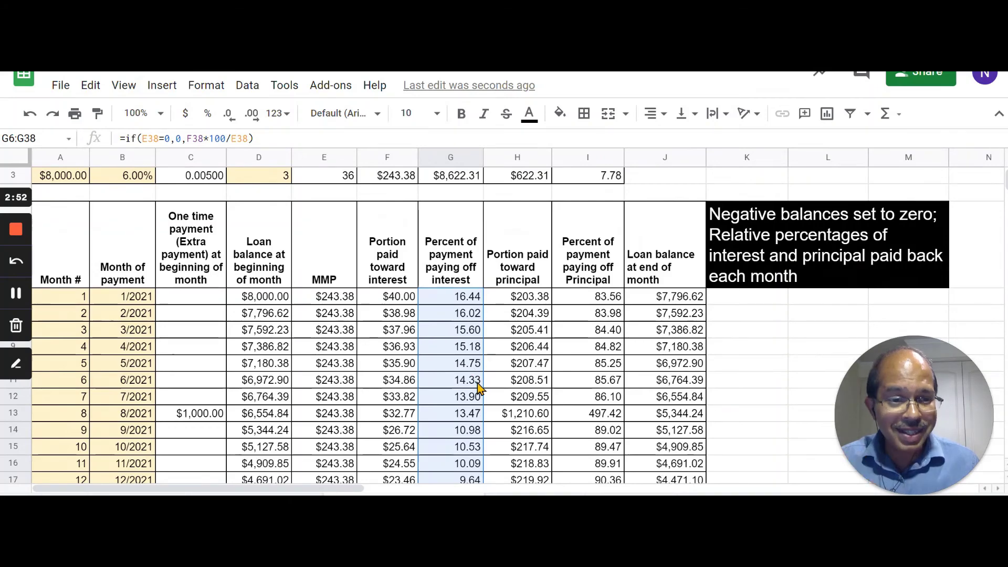
scroll(479, 385, "down", 10)
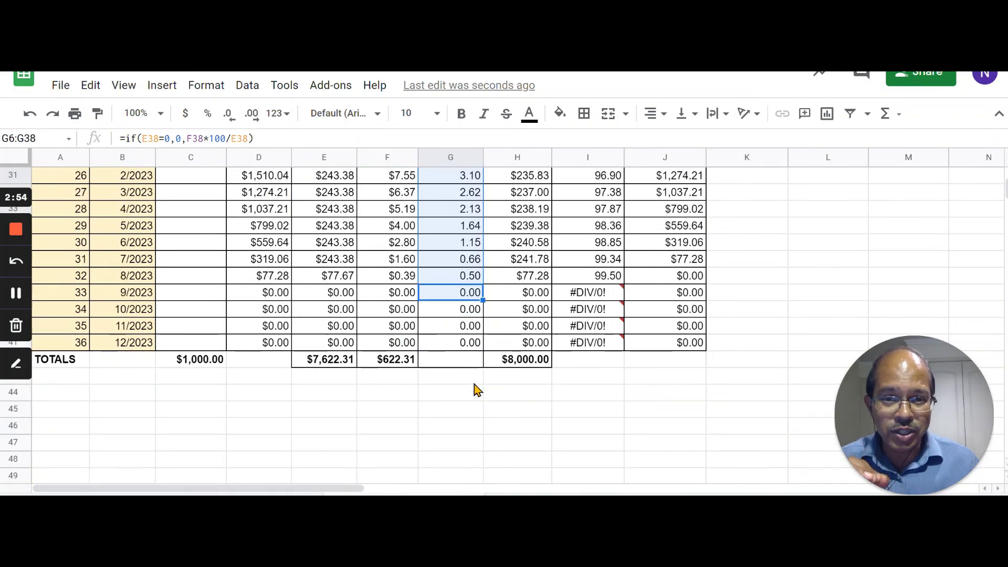
left_click(449, 312)
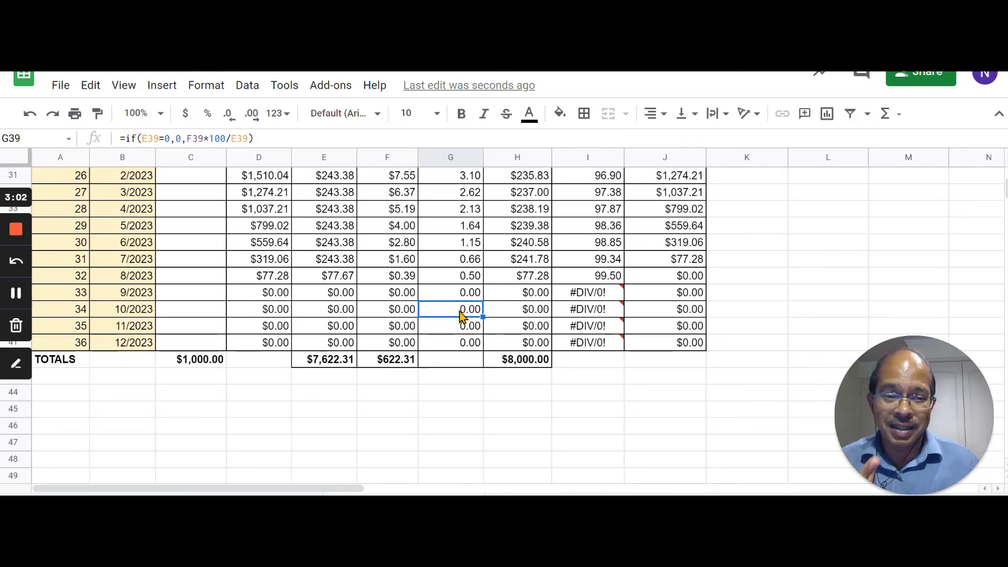
Step: Clear the month 8 one-time payment in C13 and check the loan summary and the month 36 end balance in J41
mouse_move(610, 293)
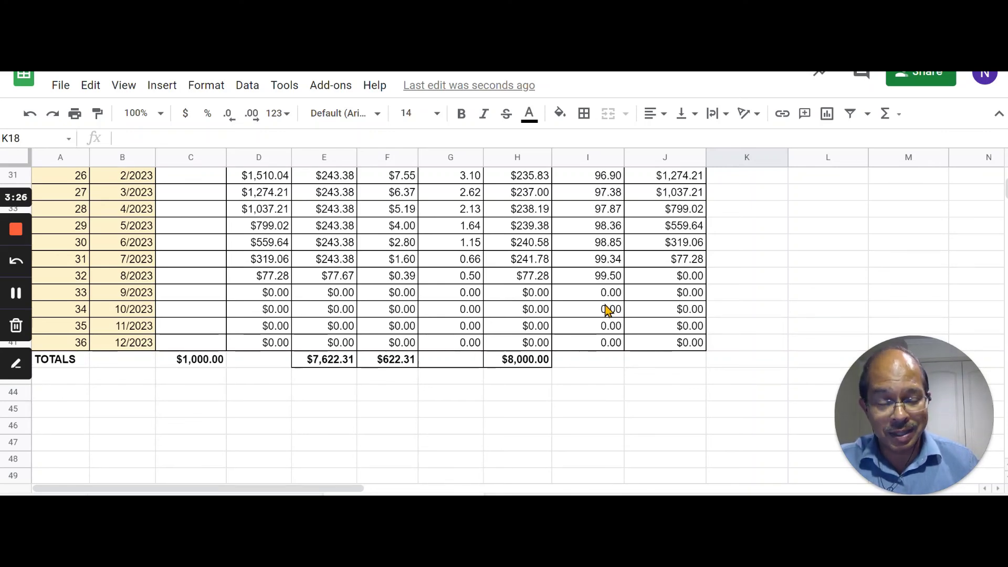
scroll(540, 426, "up", 10)
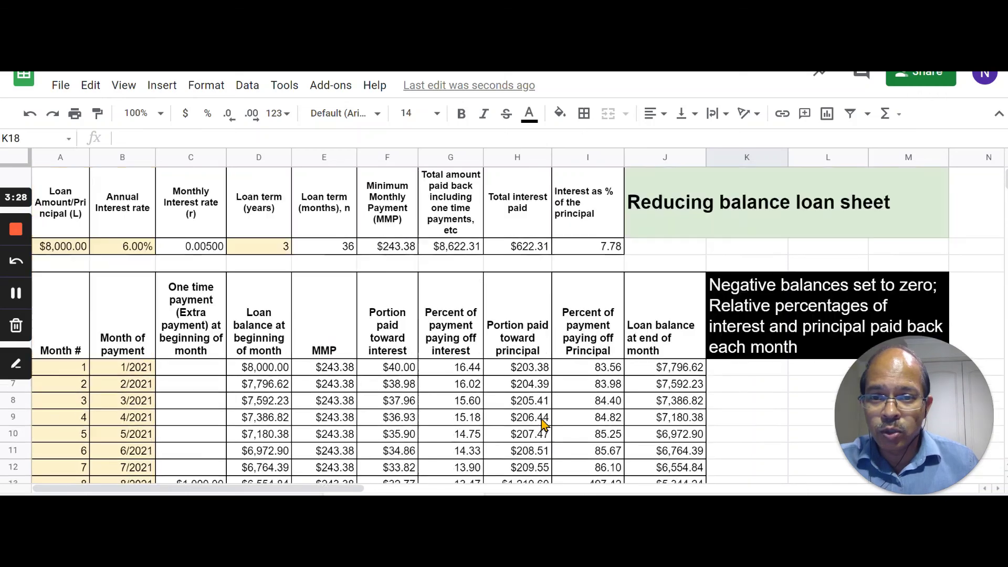
scroll(255, 420, "down", 4)
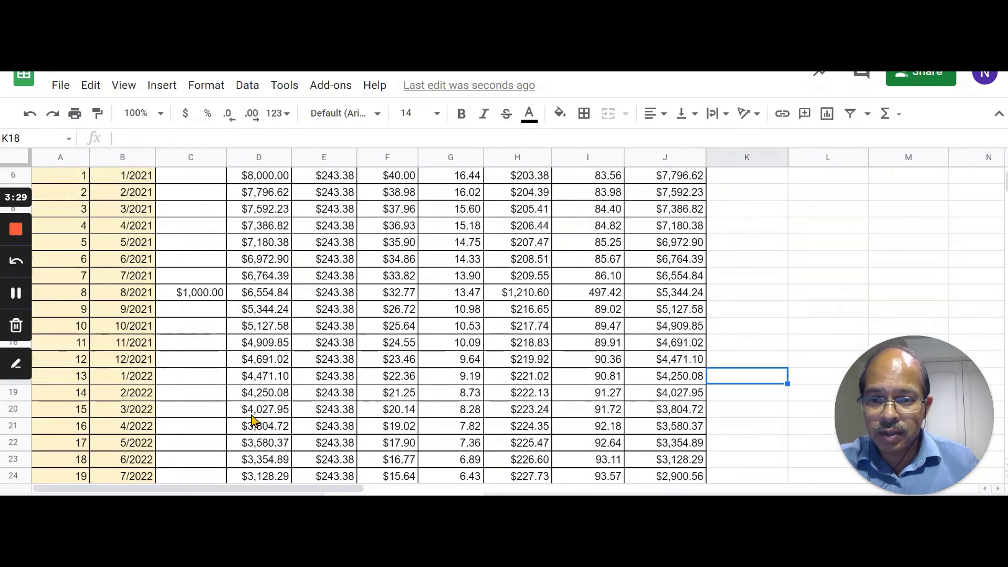
left_click(195, 294)
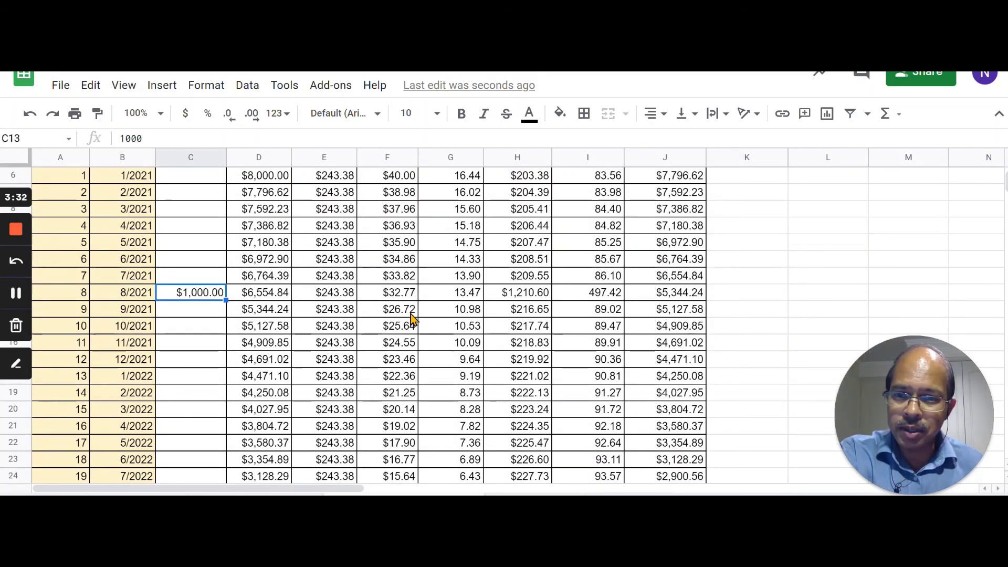
key("Delete")
scroll(523, 343, "up", 2)
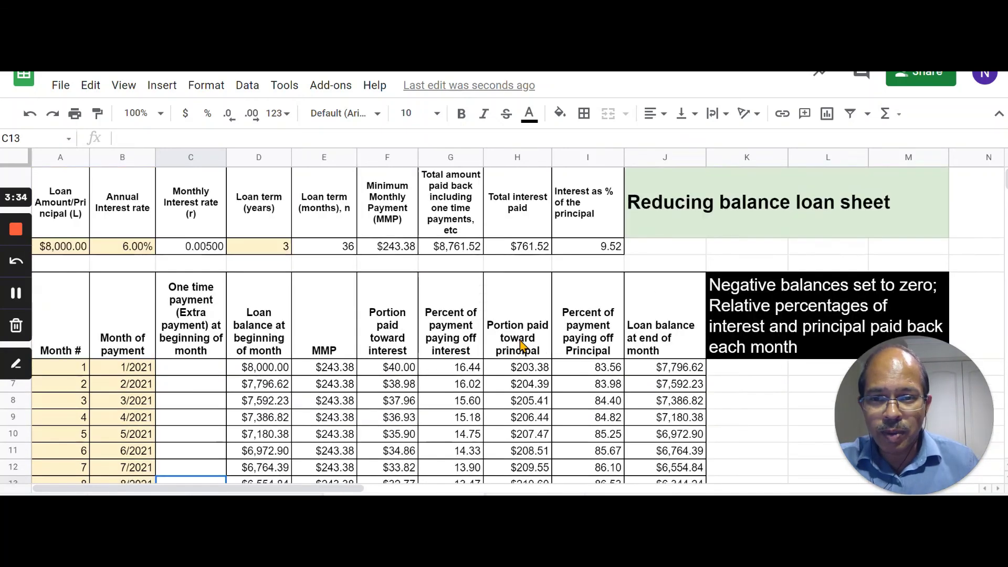
scroll(524, 342, "down", 2)
scroll(524, 344, "down", 3)
scroll(524, 342, "down", 5)
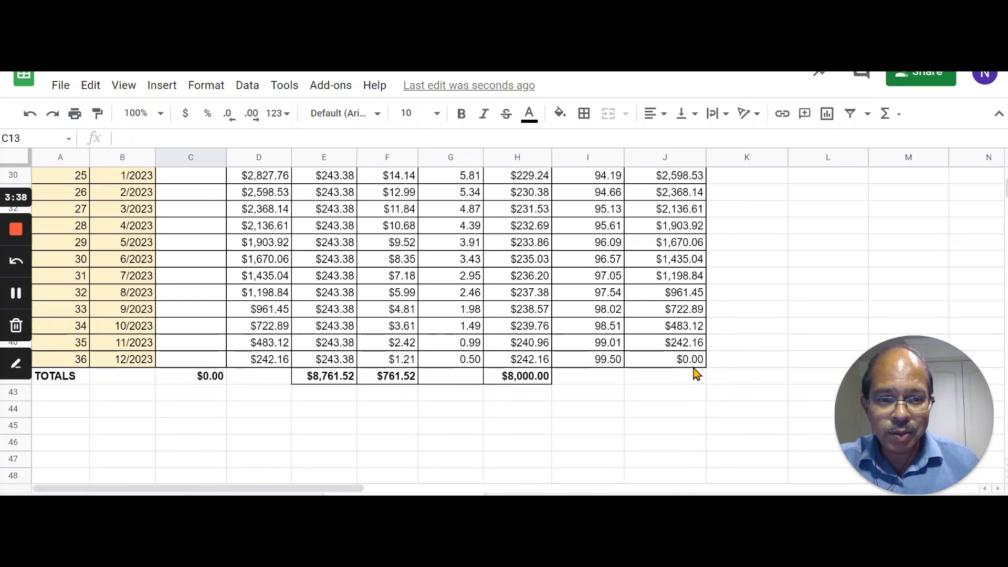
left_click(695, 367)
Step: Enter a one-time payment of 4000 for month 14 (2/2022) in C19
scroll(677, 428, "up", 5)
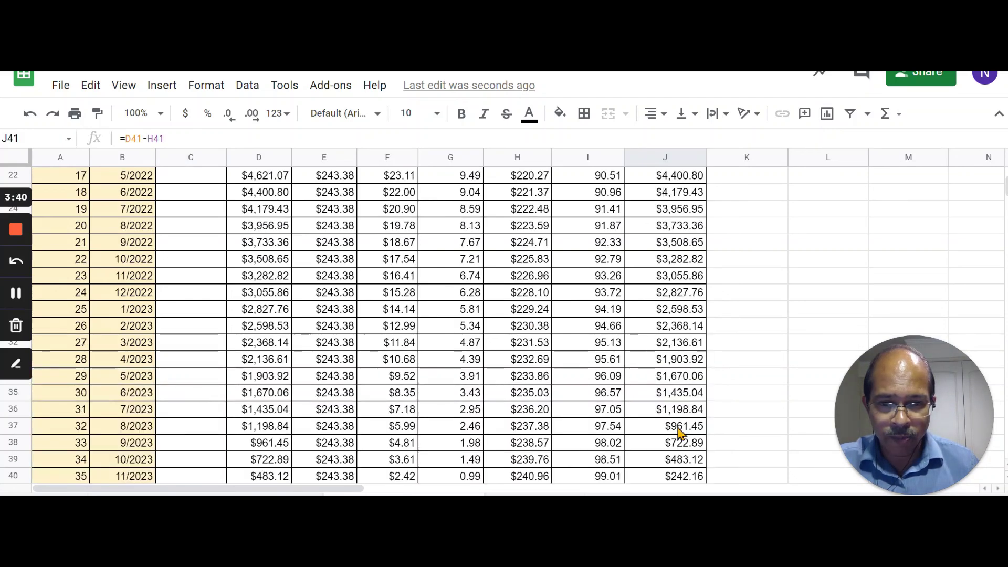
left_click(194, 257)
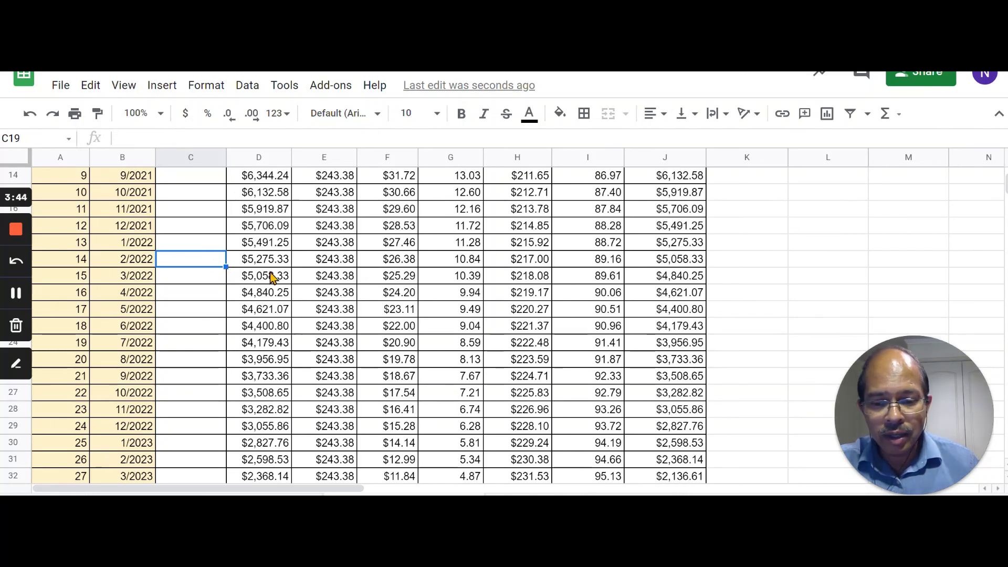
type("4000")
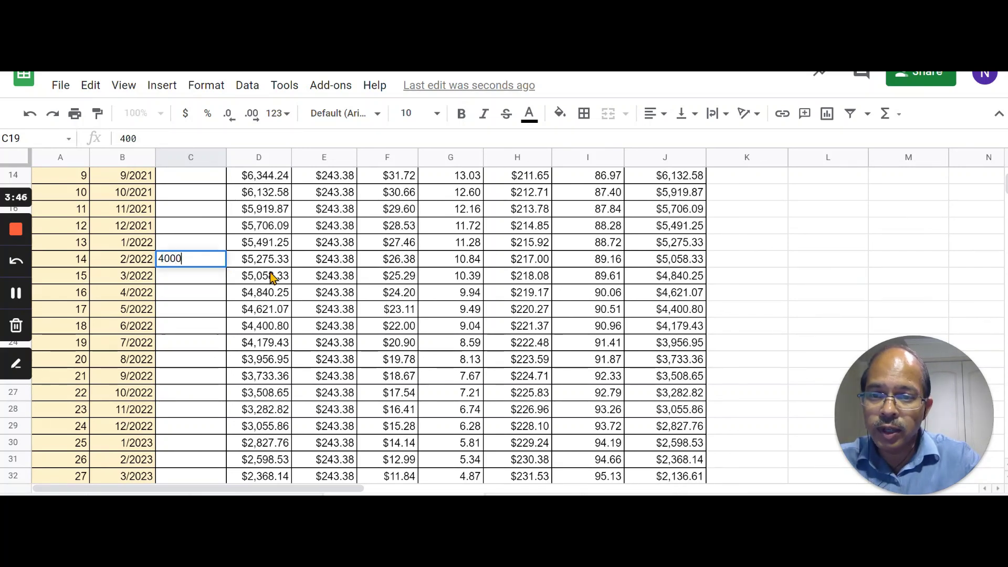
left_click(755, 381)
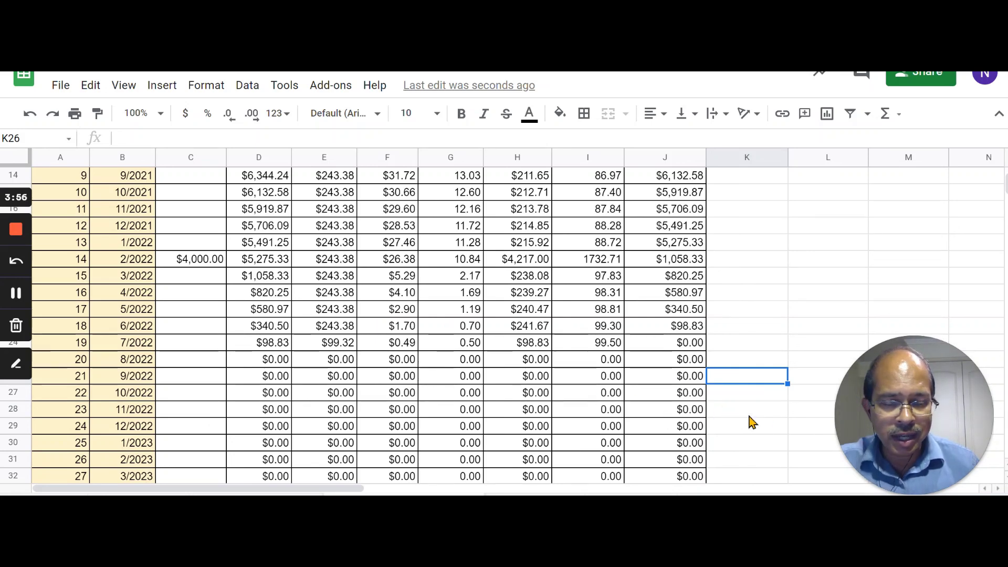
Step: Examine the month 19 end balance in J24, the rows below it, and the percentage formulas in G24 and I24
left_click(685, 345)
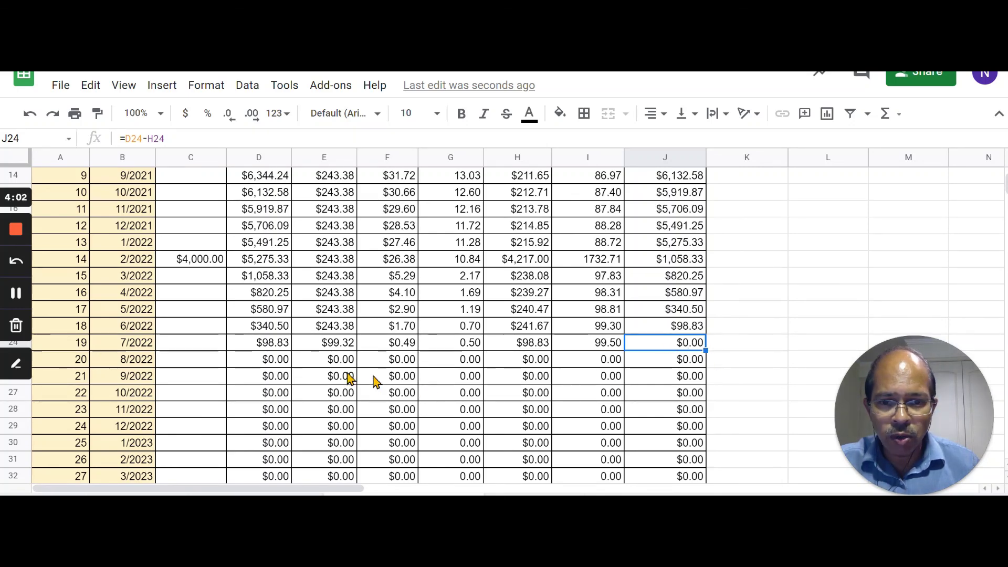
scroll(654, 412, "down", 5)
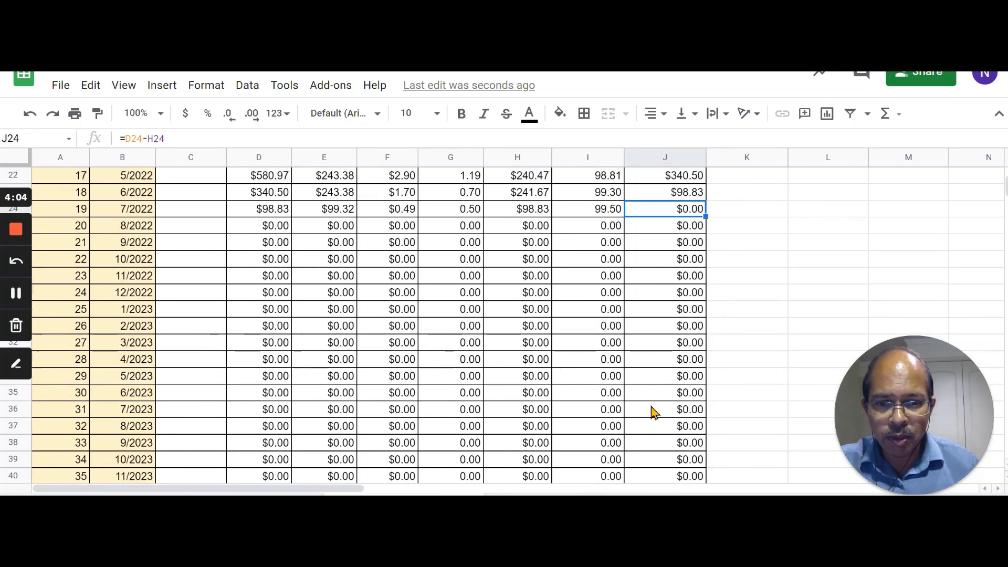
scroll(653, 410, "up", 5)
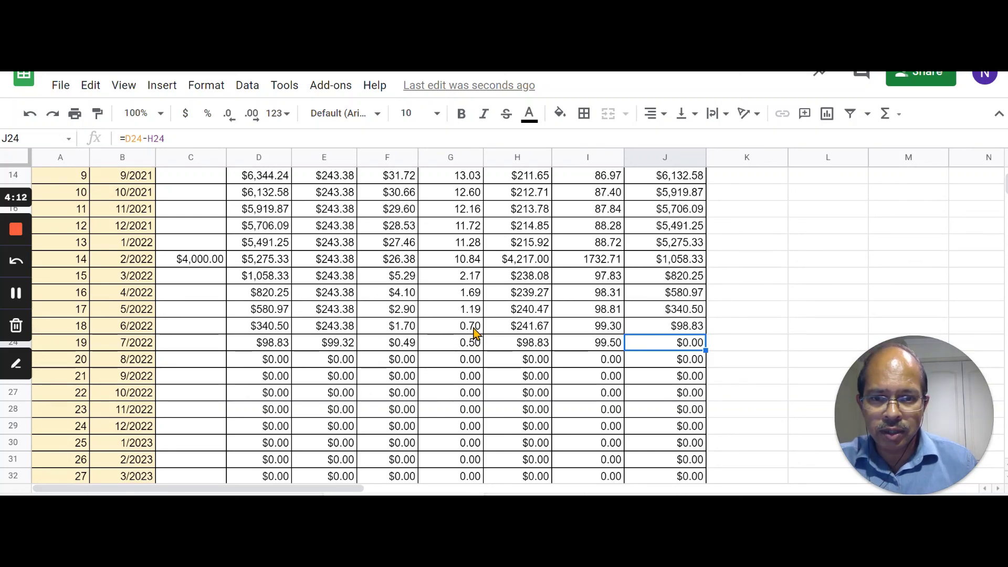
left_click(474, 347)
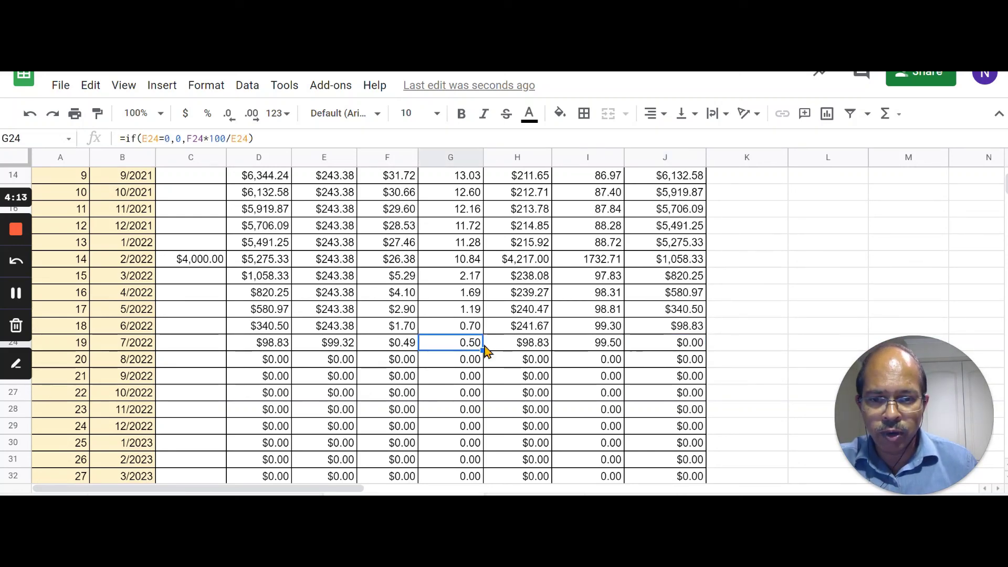
left_click(609, 349)
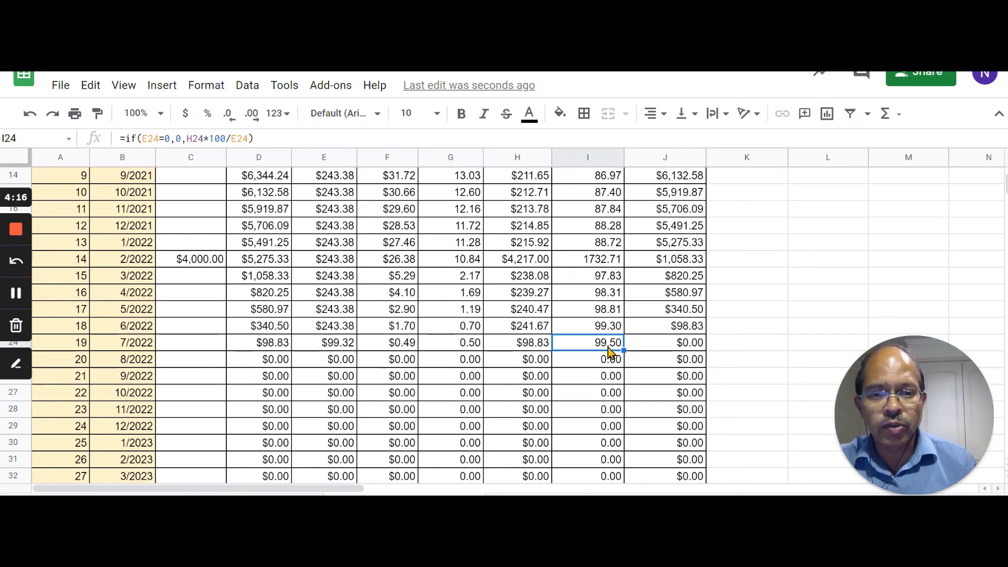